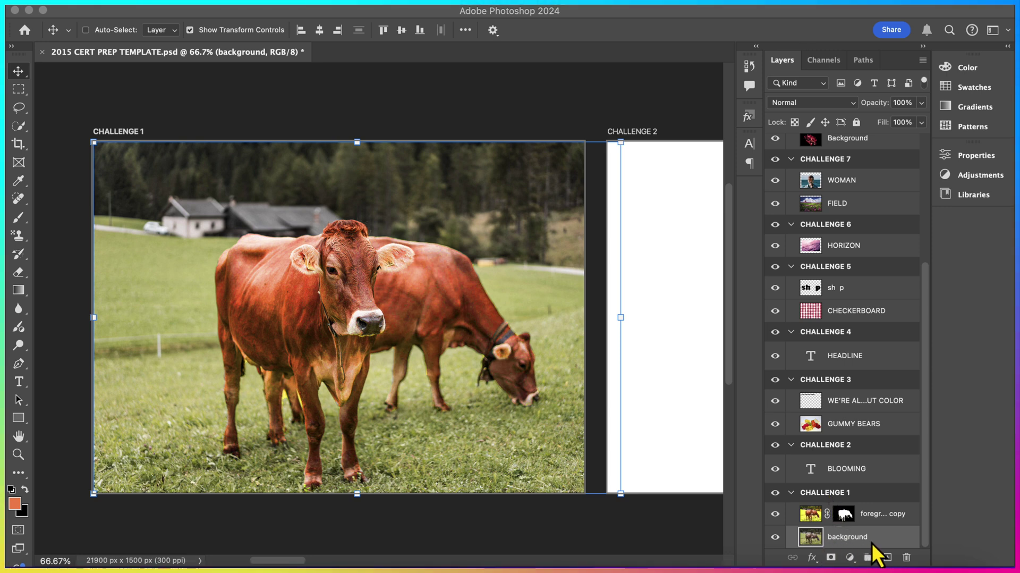
Create a Hue/Saturation 1 adjustment layer beneath the foreground copy in the Challenge 1 group
left_click_drag(872, 543, 877, 553)
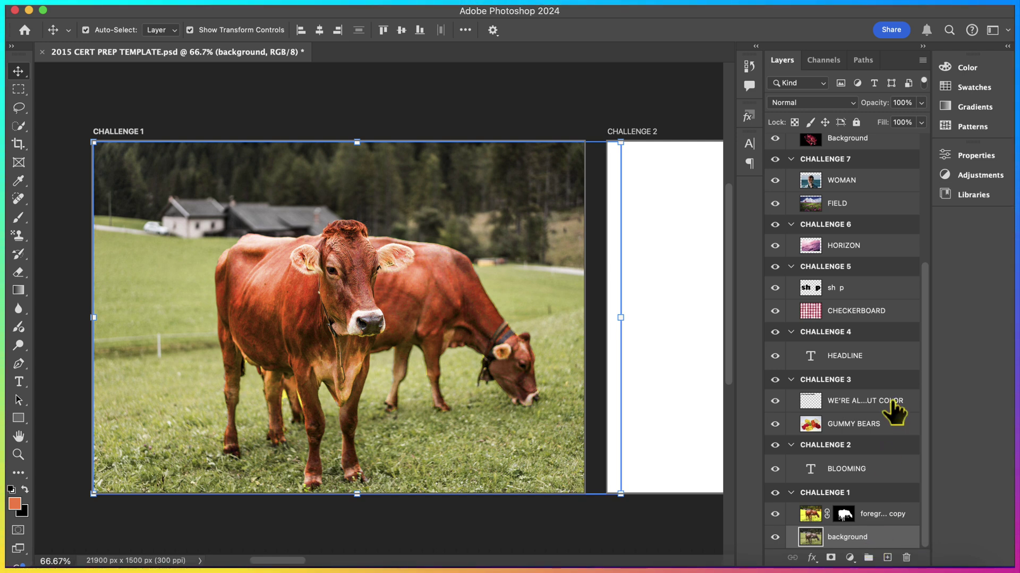
left_click(1003, 177)
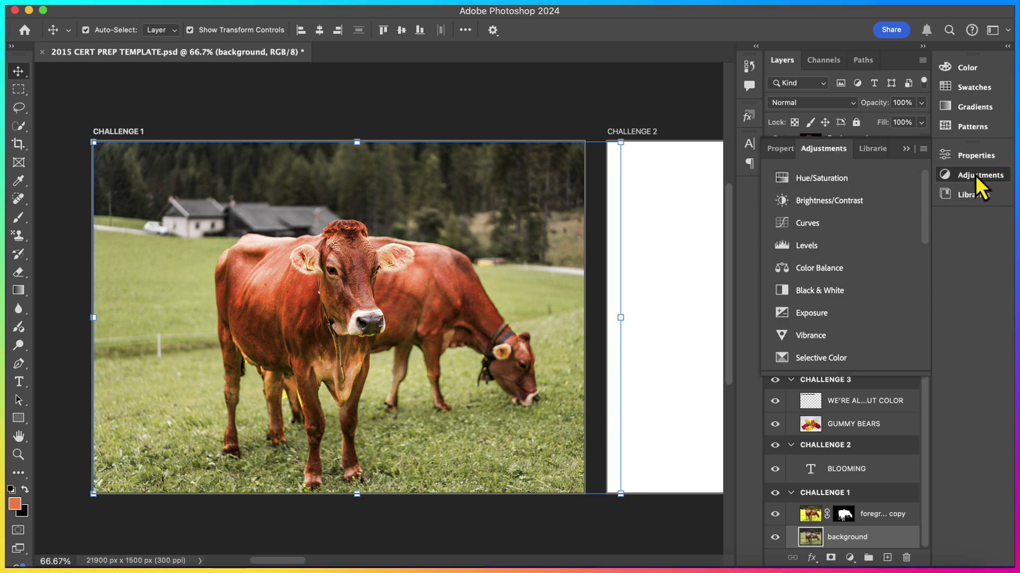
left_click(499, 7)
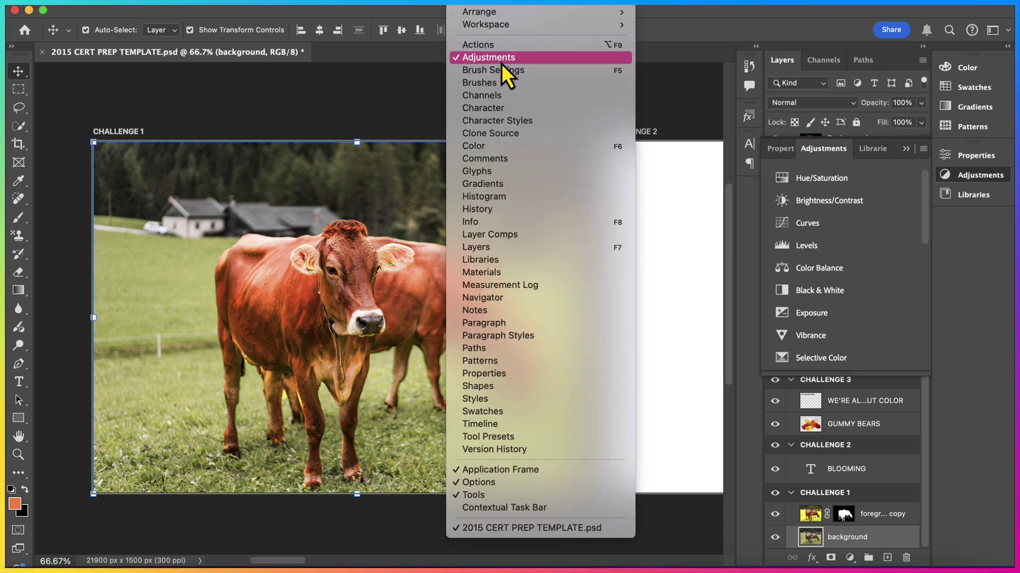
left_click(834, 181)
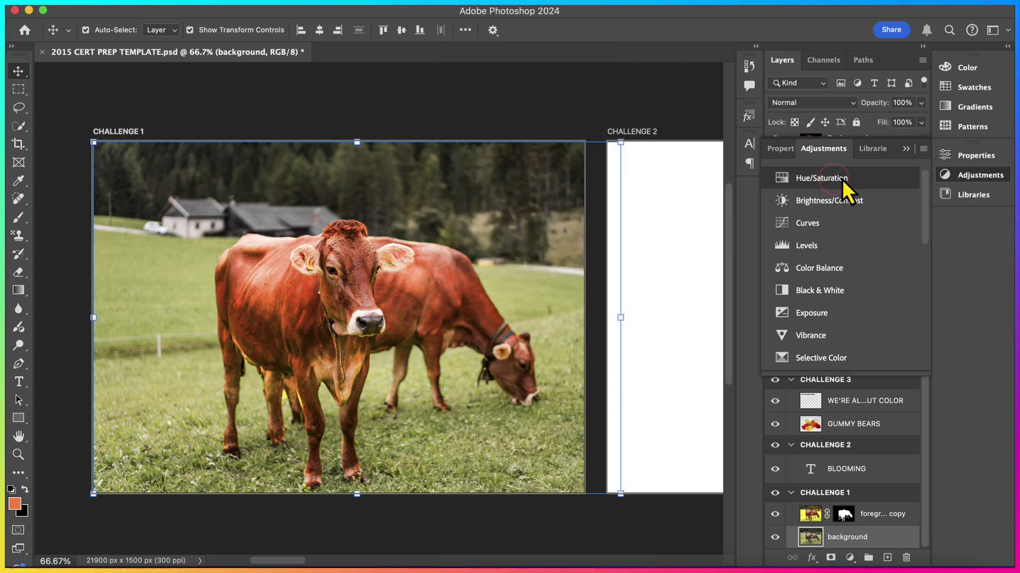
left_click(841, 181)
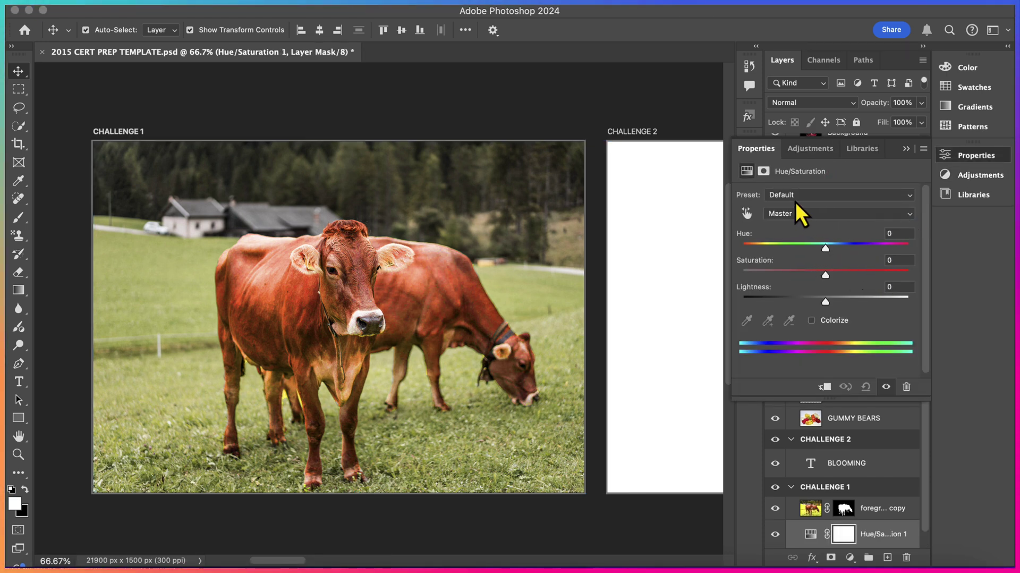
Apply the Sepia preset to the Hue/Saturation adjustment layer
left_click(912, 197)
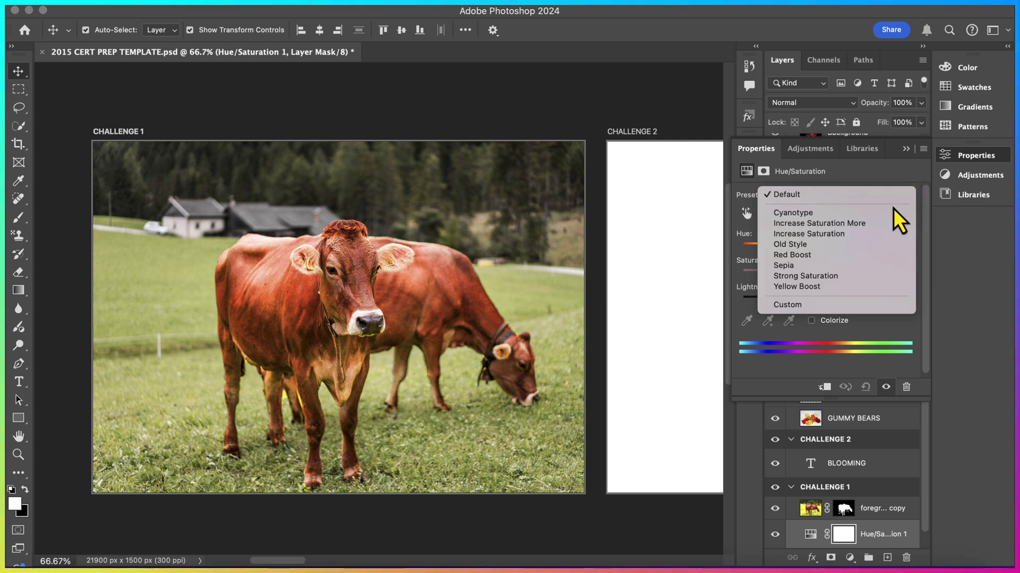
left_click(855, 267)
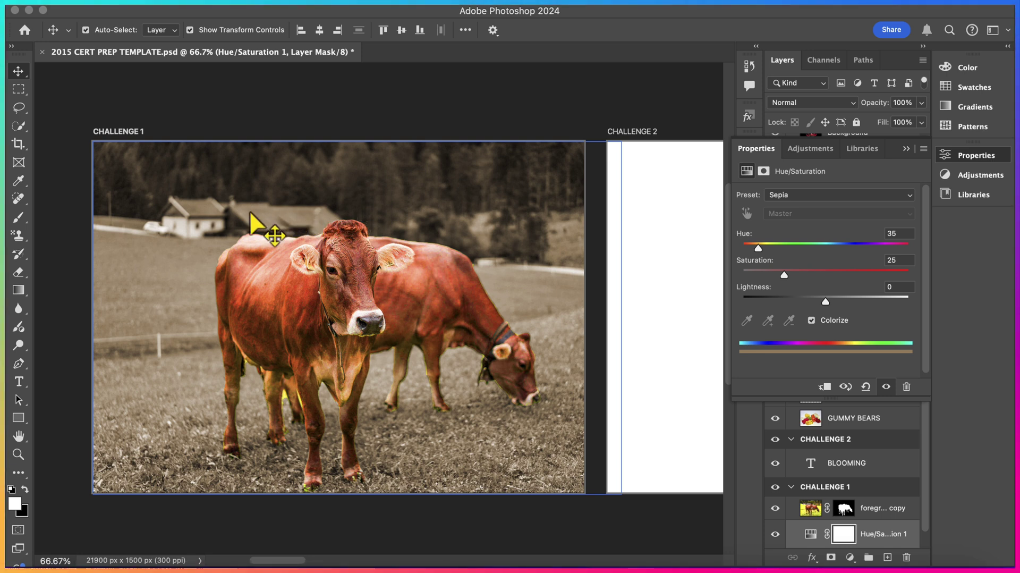
left_click(975, 155)
Check the stacking of the background, Hue/Saturation 1 and foreground copy layers
scroll(928, 330, "down", 1)
left_click(871, 536)
left_click(894, 485)
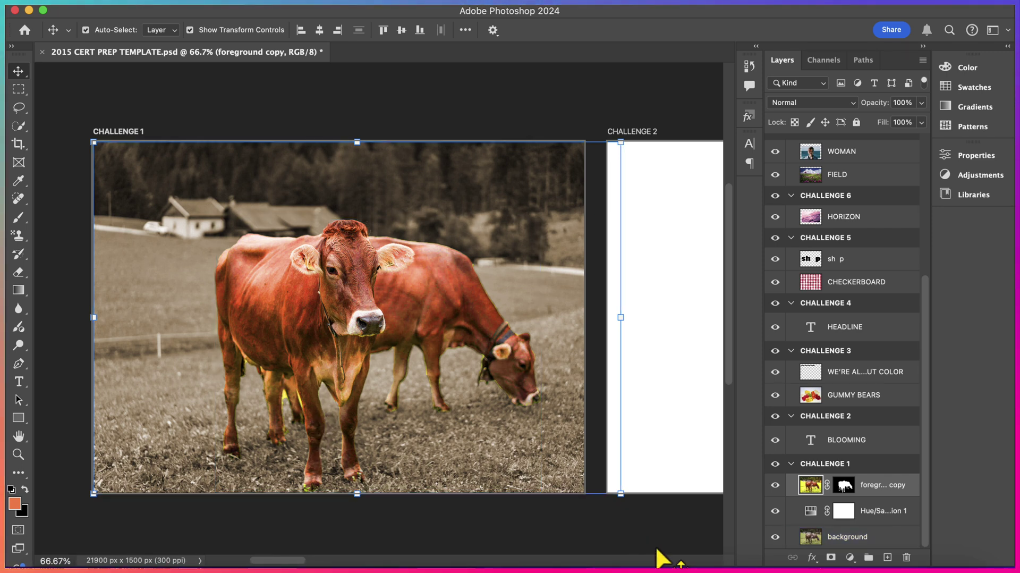
left_click(880, 538)
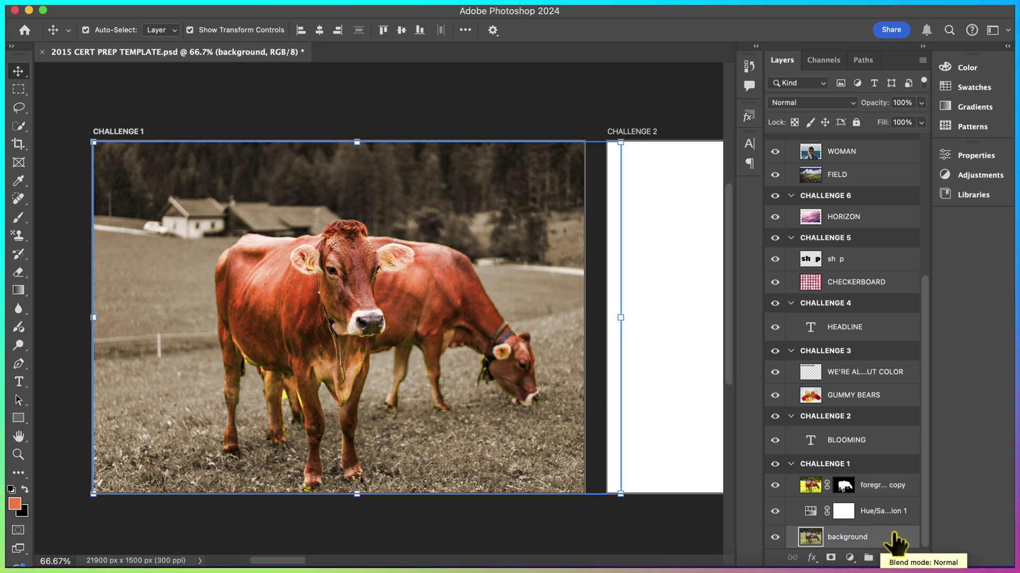
left_click(898, 510)
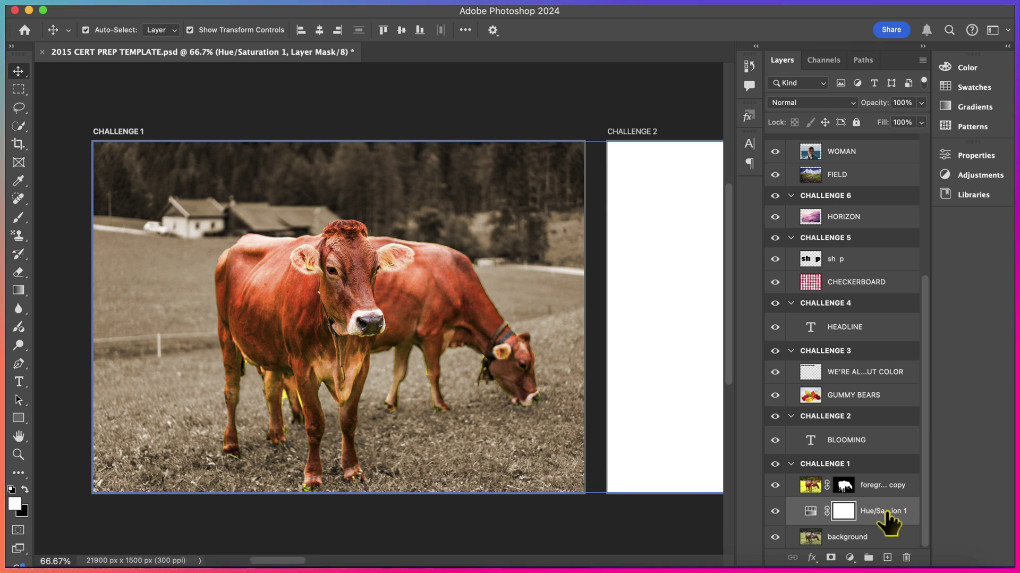
left_click(879, 537)
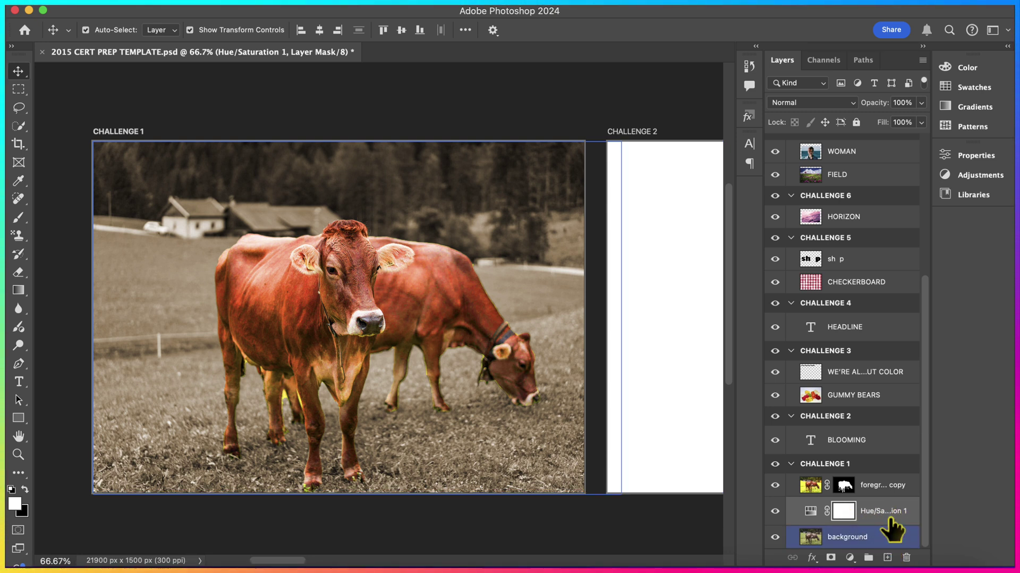
left_click(873, 485)
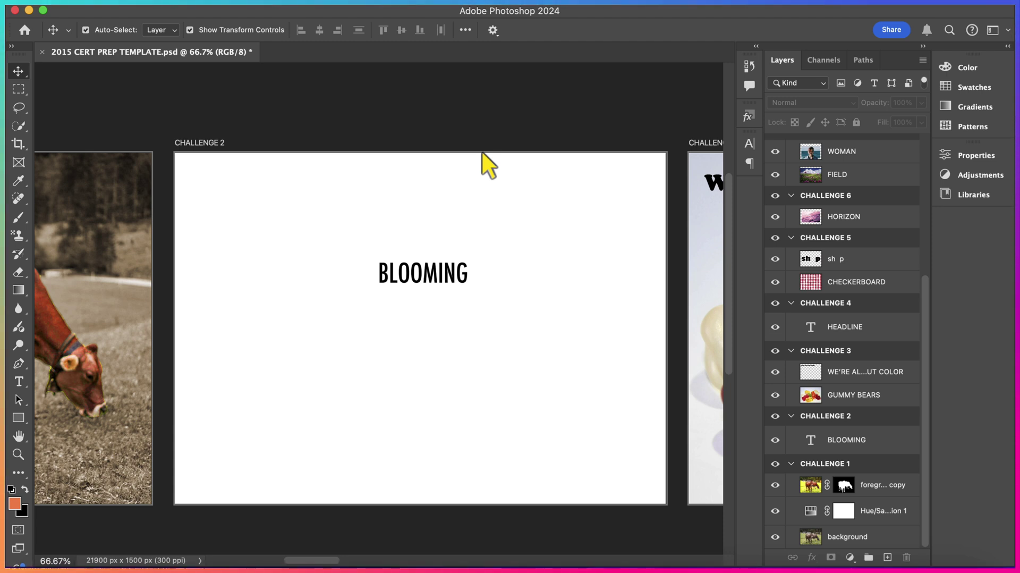
Change the BLOOMING headline to Arial Black at 72 pt and commit the edit
left_click(902, 446)
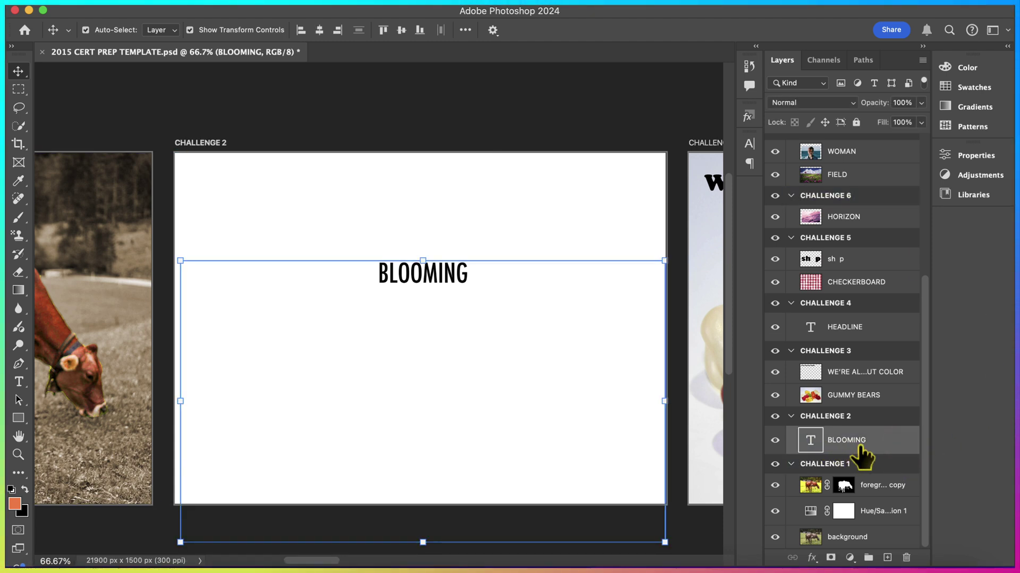
left_click_drag(858, 444, 864, 443)
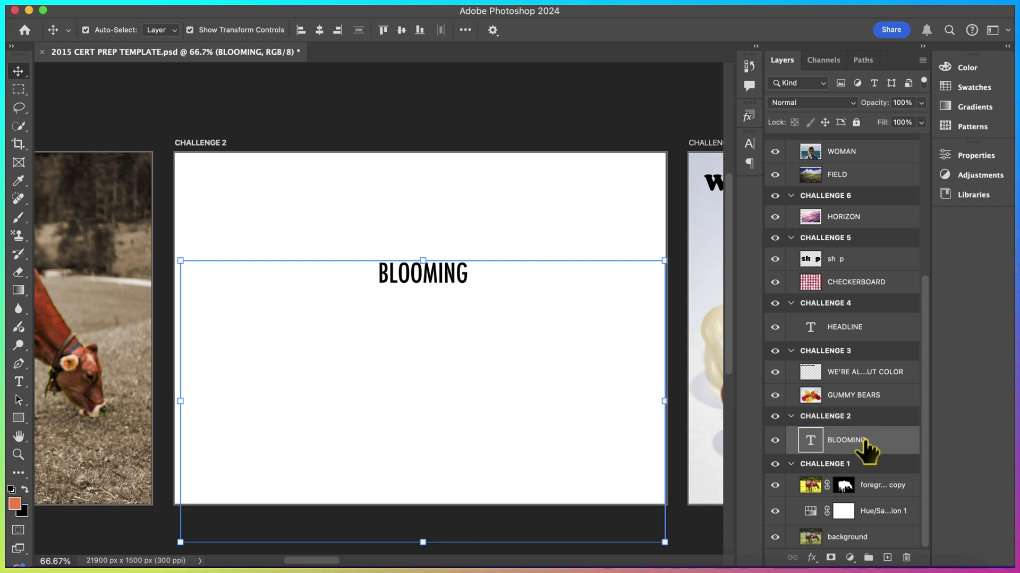
left_click(19, 382)
left_click(425, 272)
double_click(445, 273)
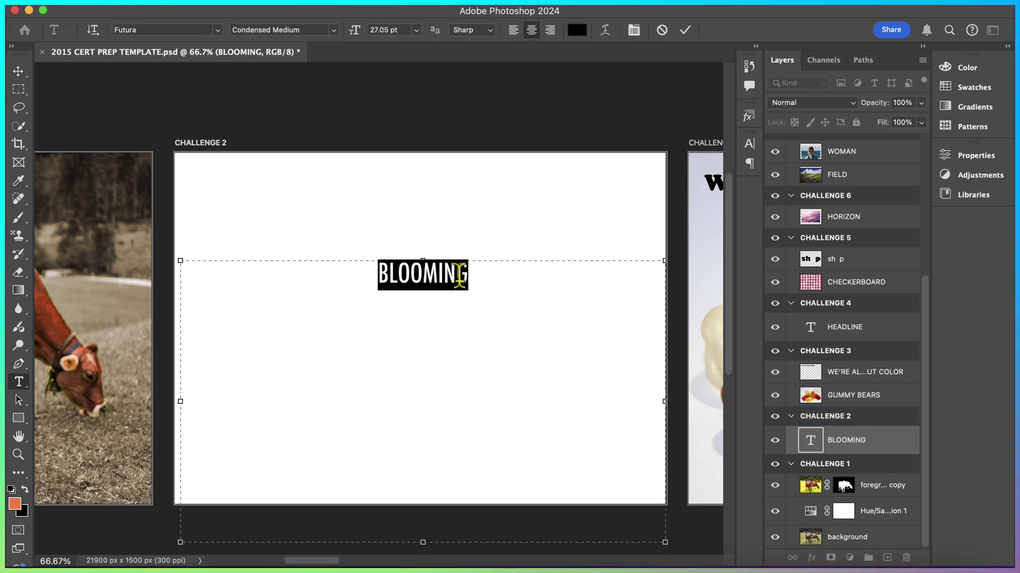
left_click(218, 30)
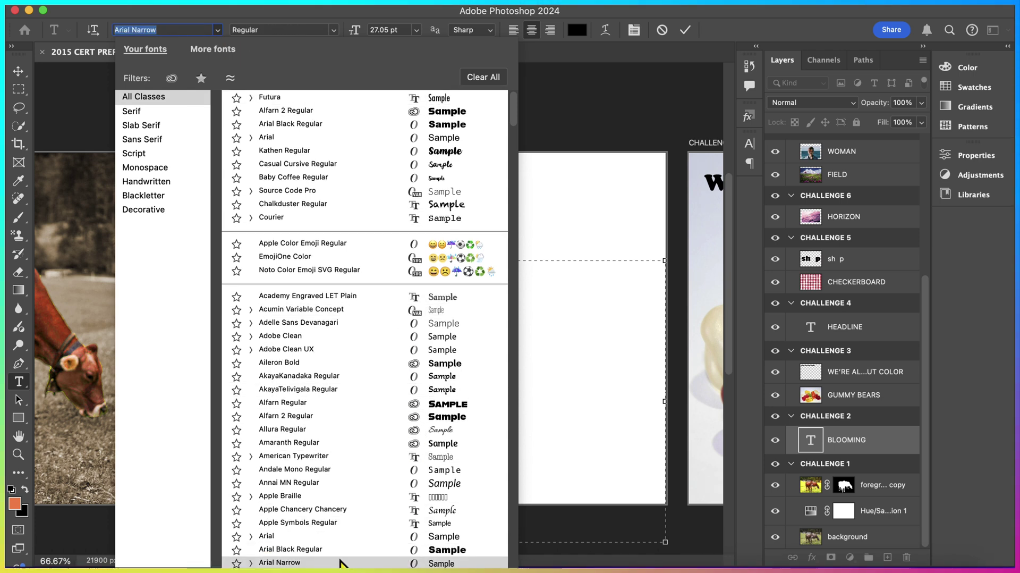
left_click(280, 551)
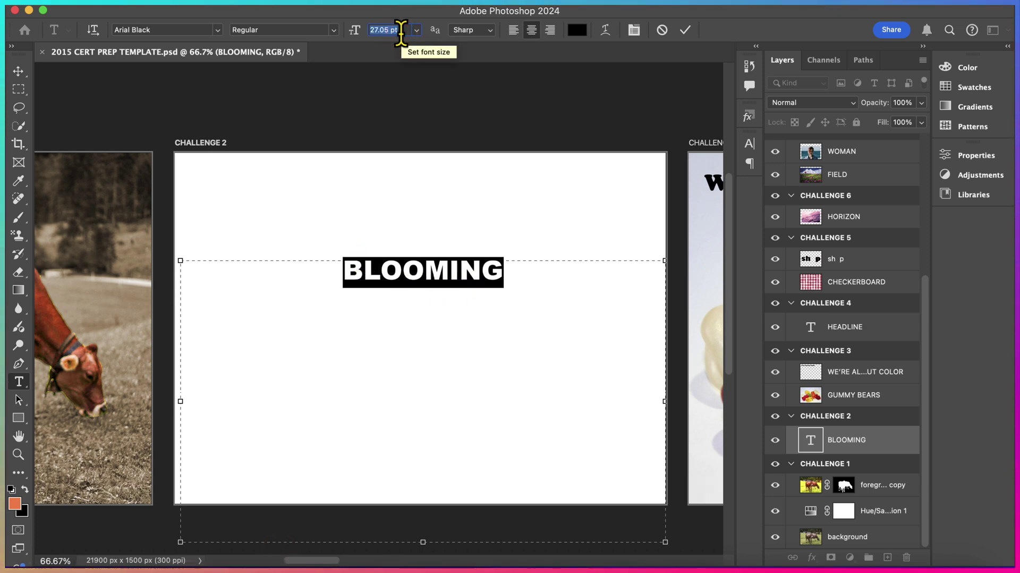
left_click(401, 32)
type("72")
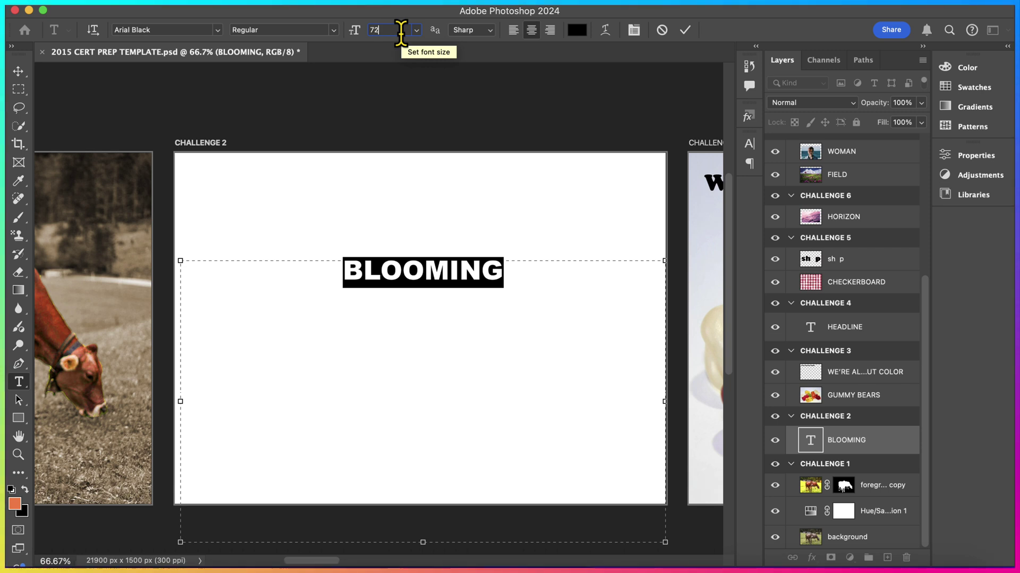
key("Return")
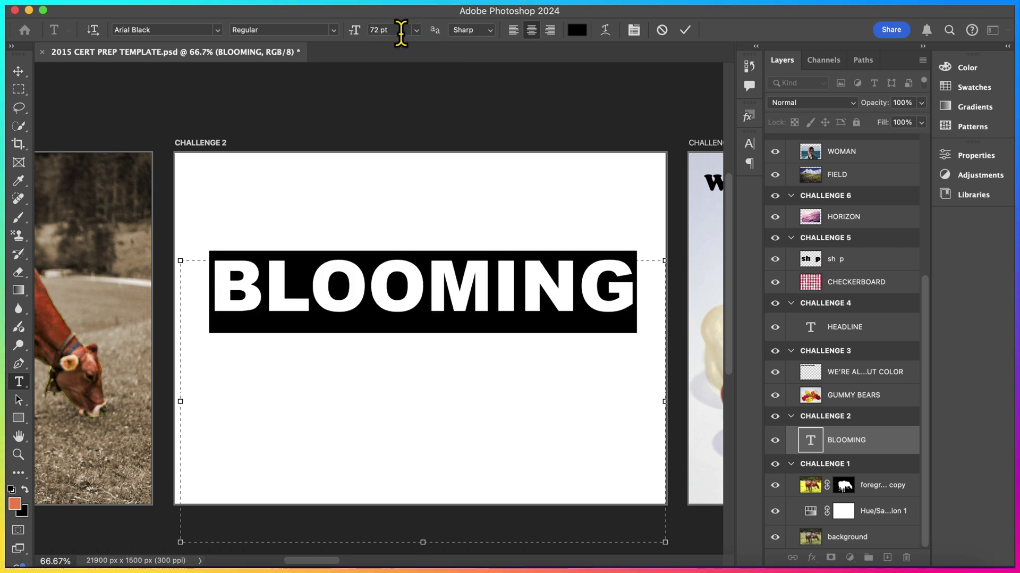
left_click(20, 74)
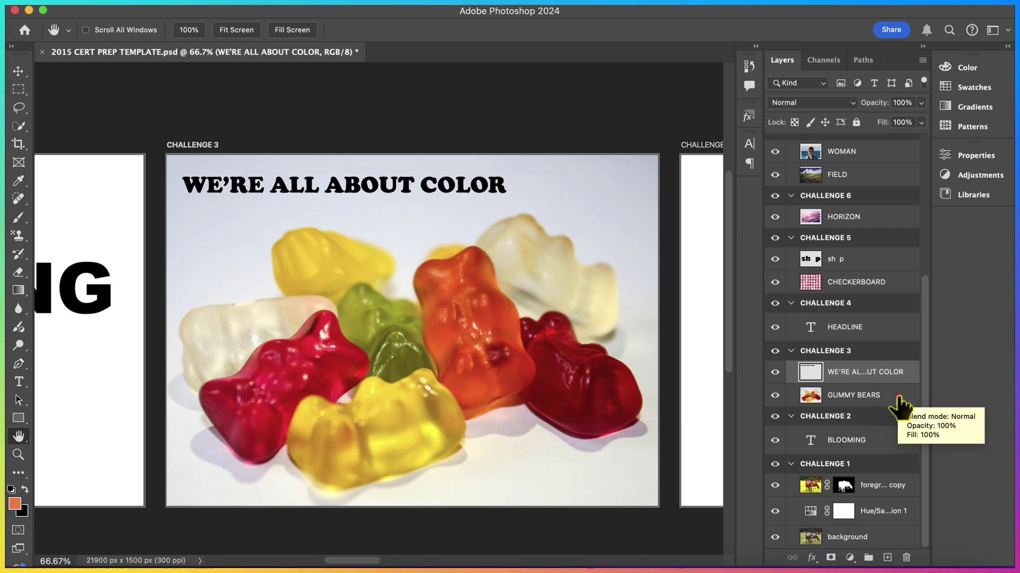
Set the WE'RE ALL ABOUT COLOR text layer's opacity to 50%
left_click(898, 395)
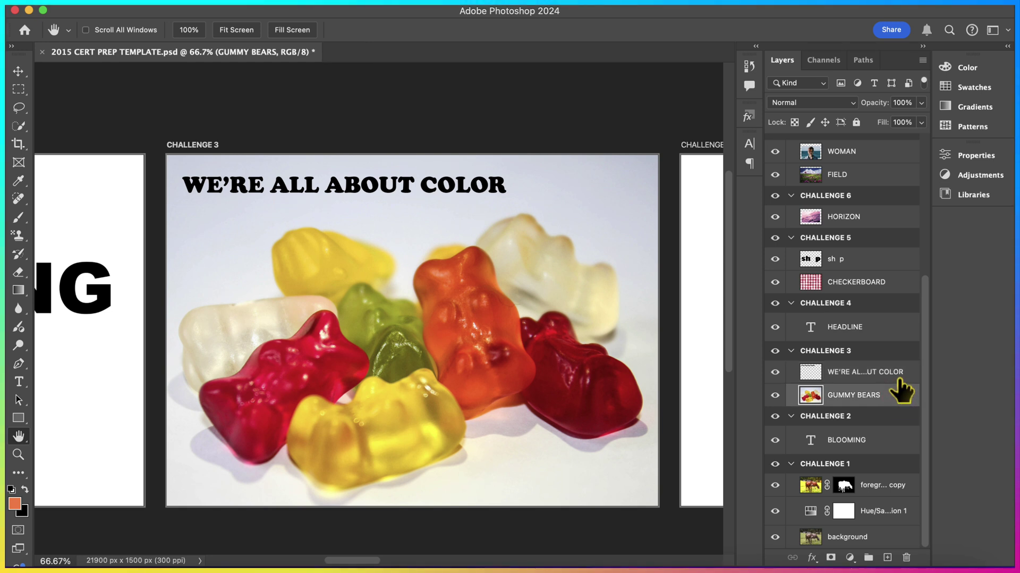
left_click(902, 378)
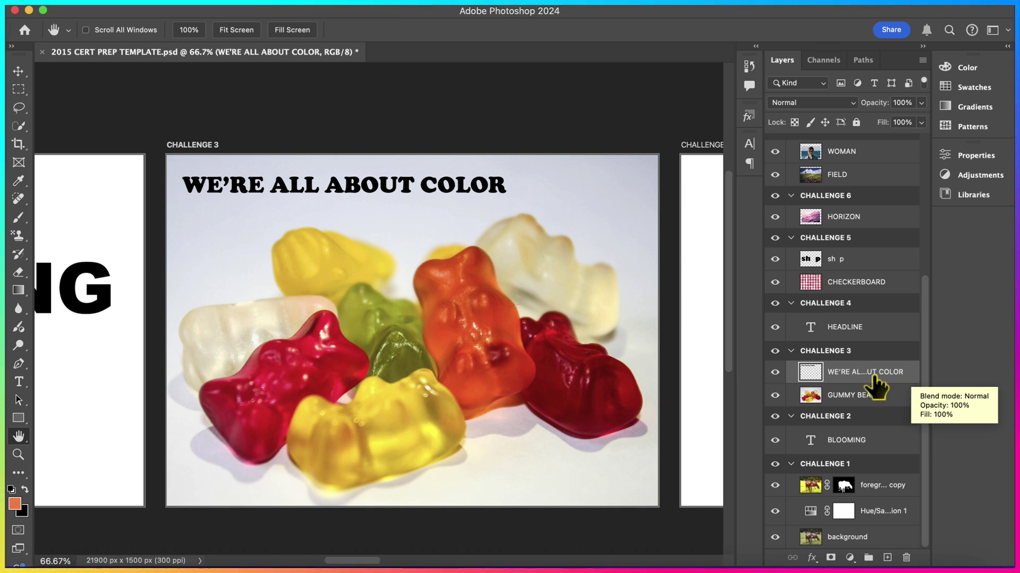
left_click(873, 375)
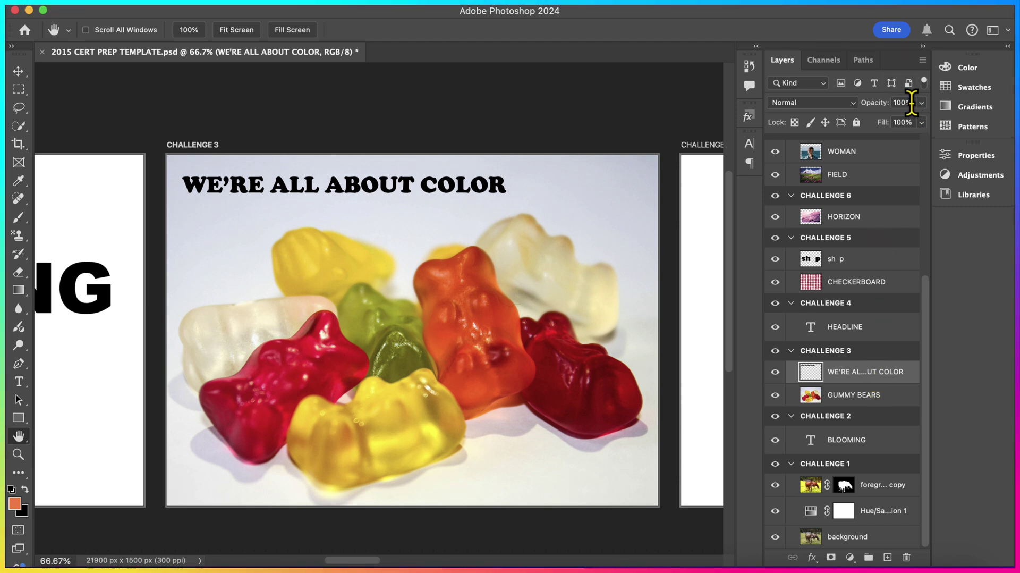
left_click(912, 103)
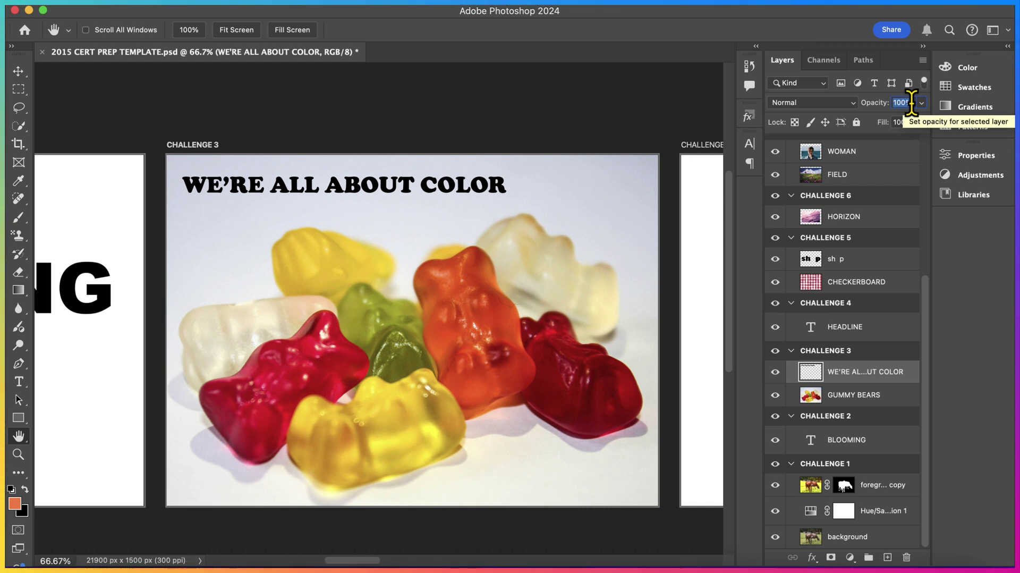
type("5")
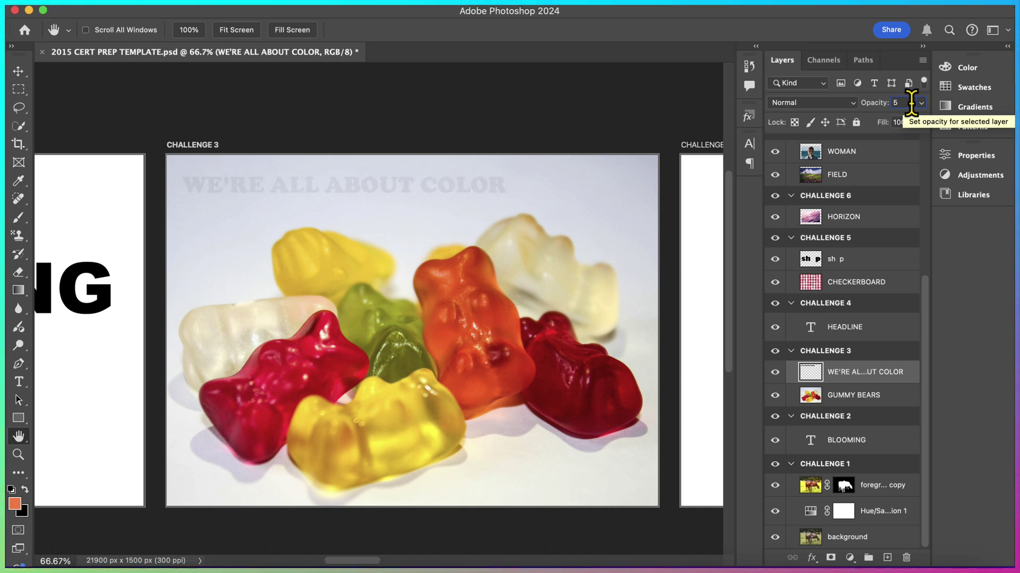
type("0")
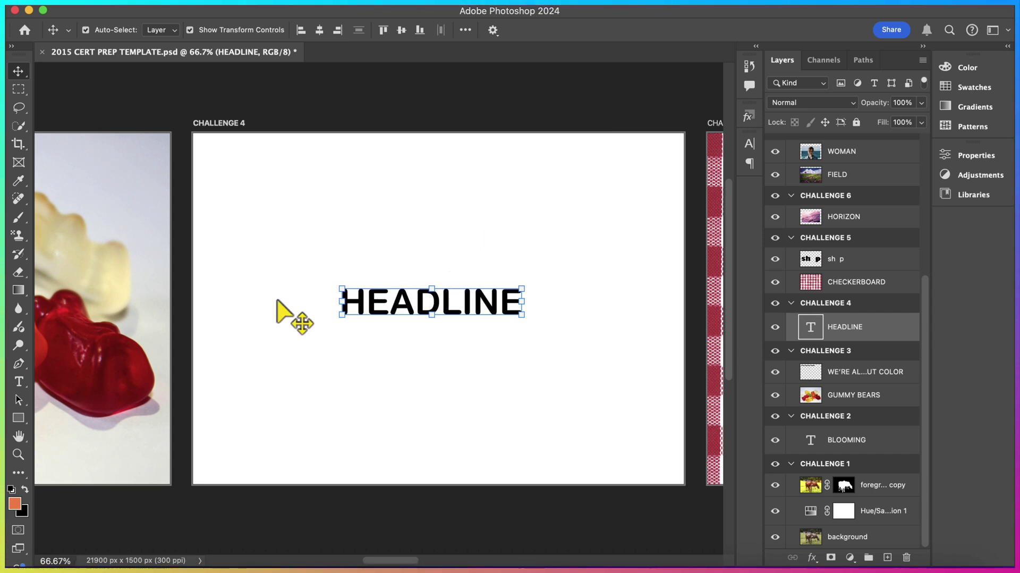
Set the tracking of HEADLINE to 480 in the Character panel
left_click(19, 381)
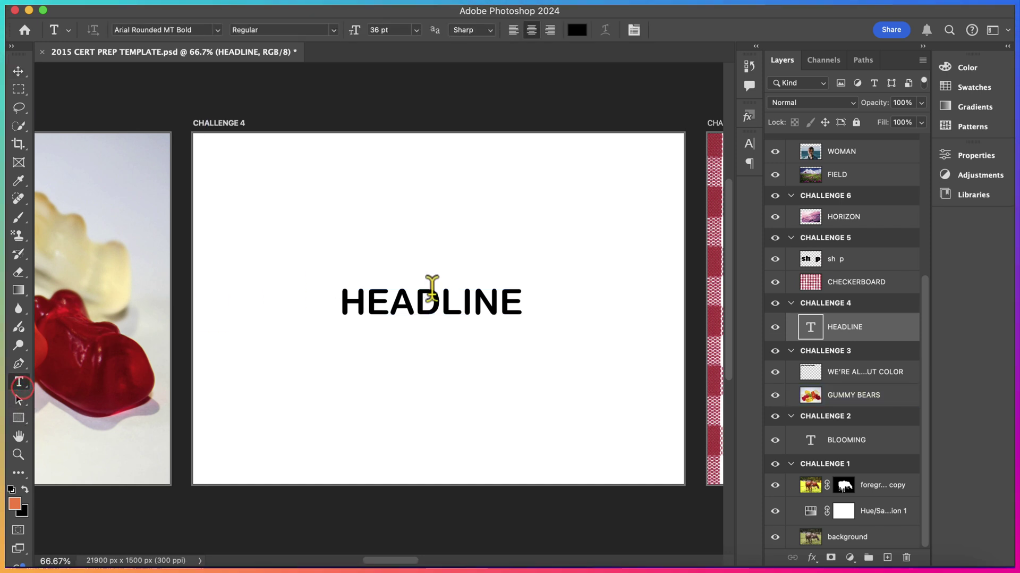
double_click(461, 299)
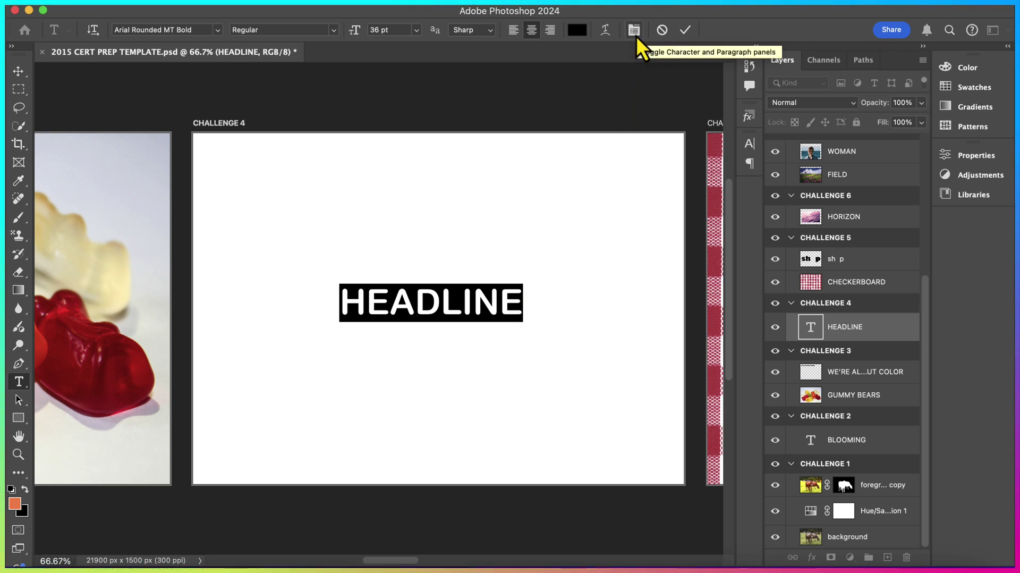
left_click(477, 4)
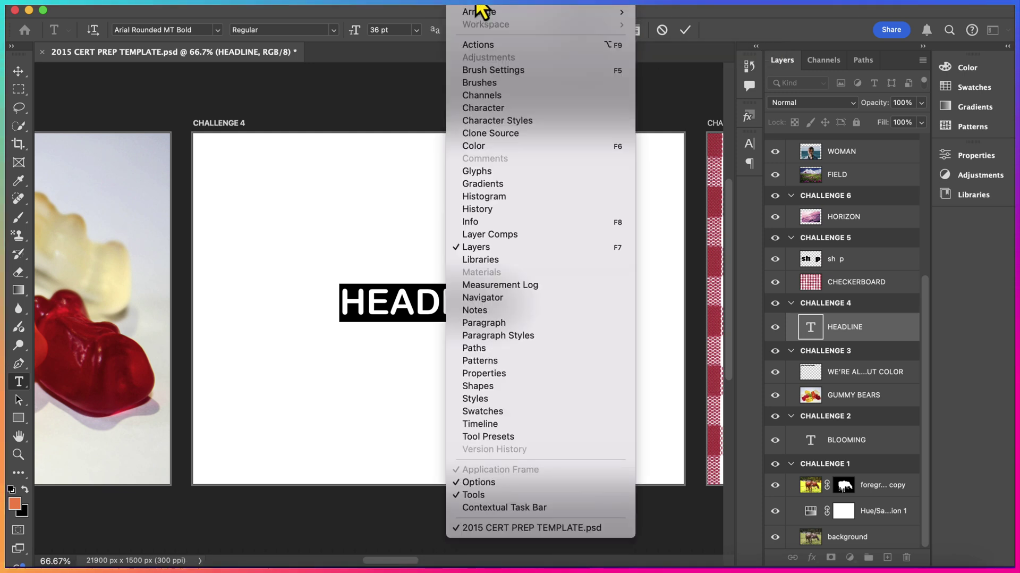
left_click(499, 108)
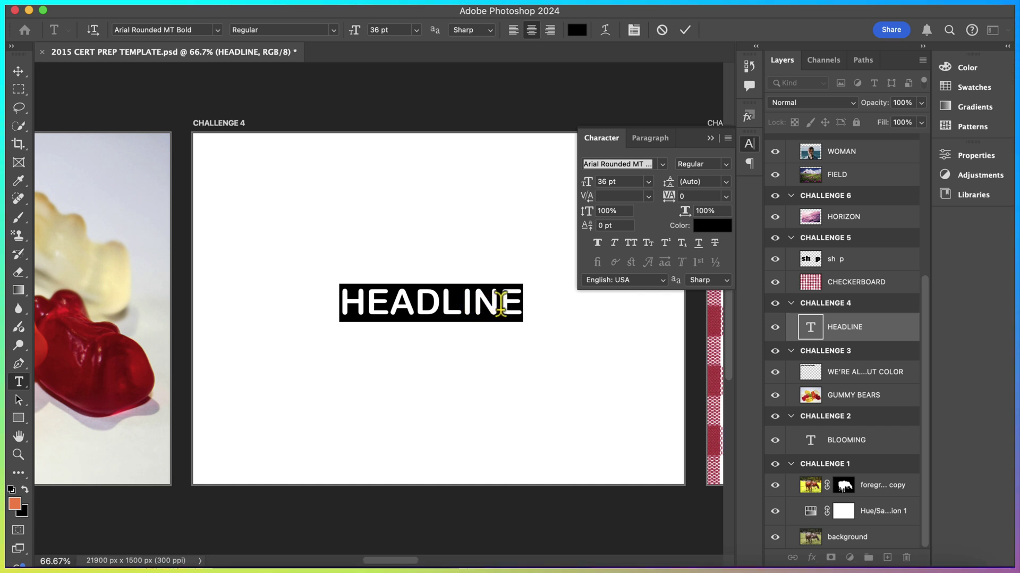
left_click(691, 196)
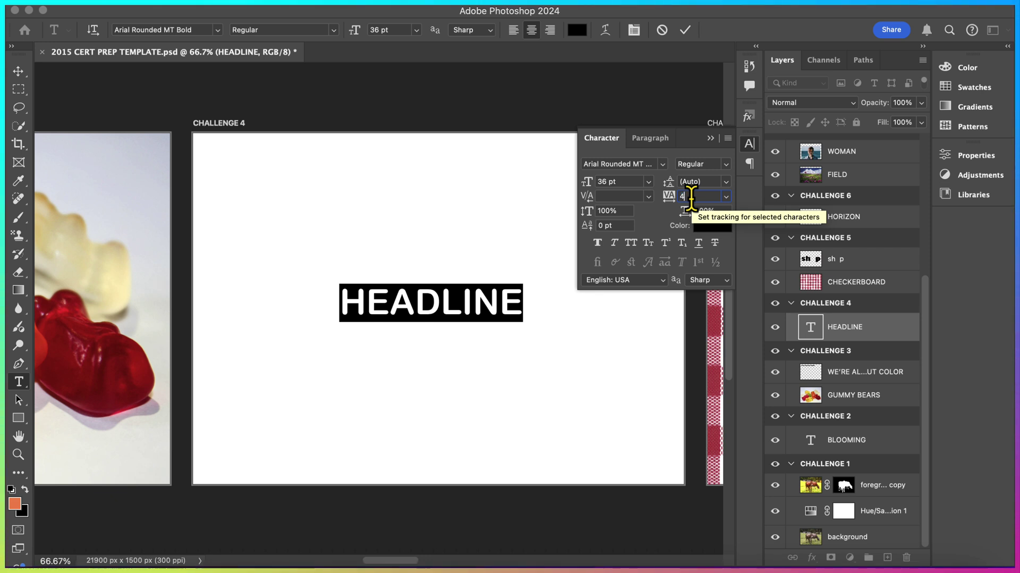
type("48")
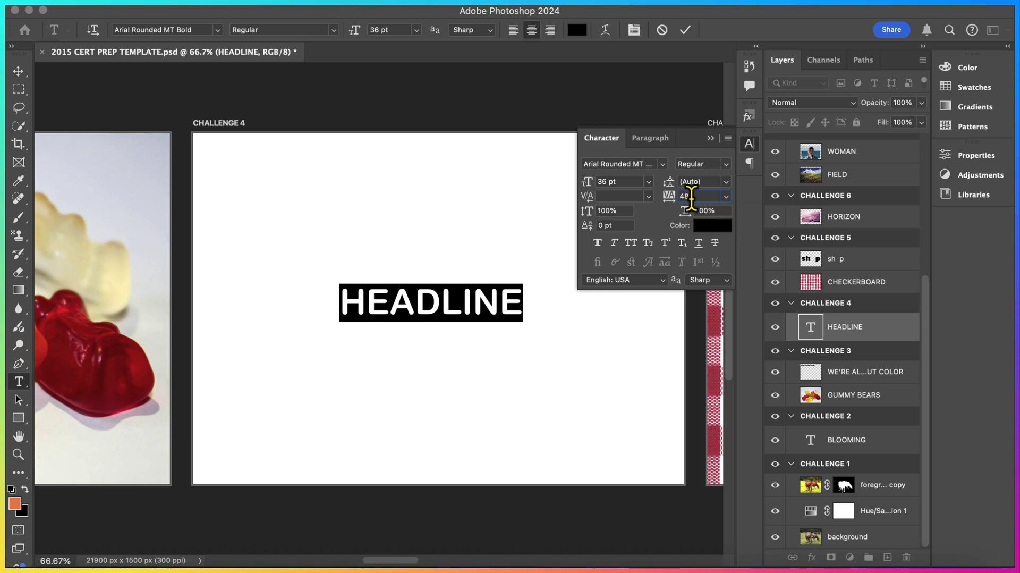
type("0")
key("Return")
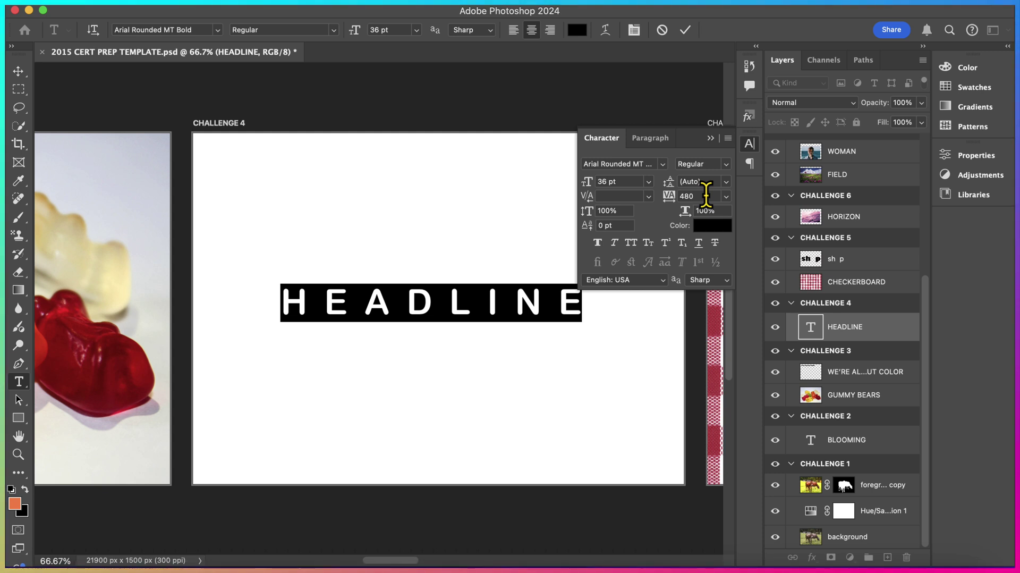
Clear the highlight on HEADLINE and inspect the wider letter spacing
left_click(406, 298)
left_click(346, 308)
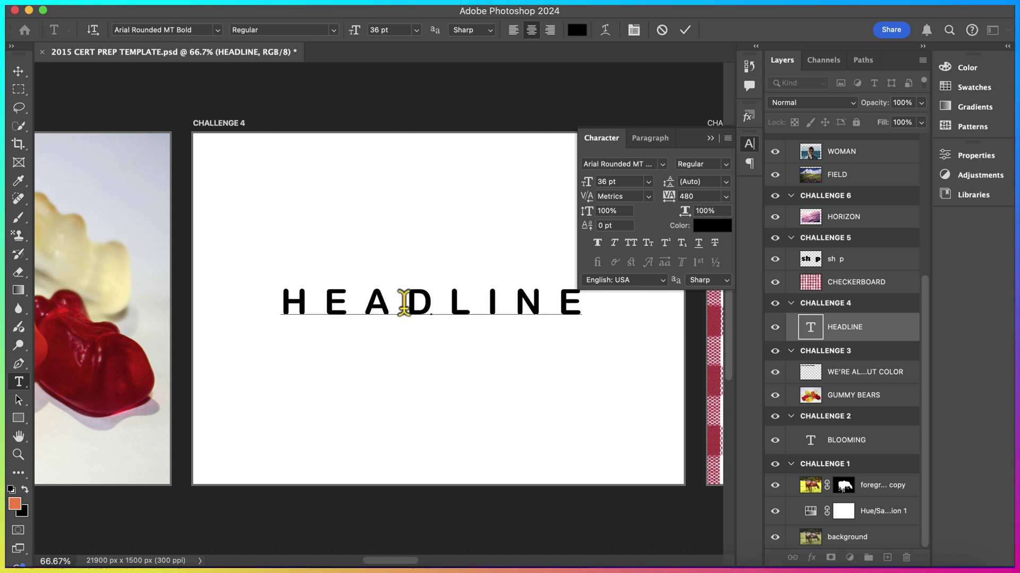
left_click(507, 304)
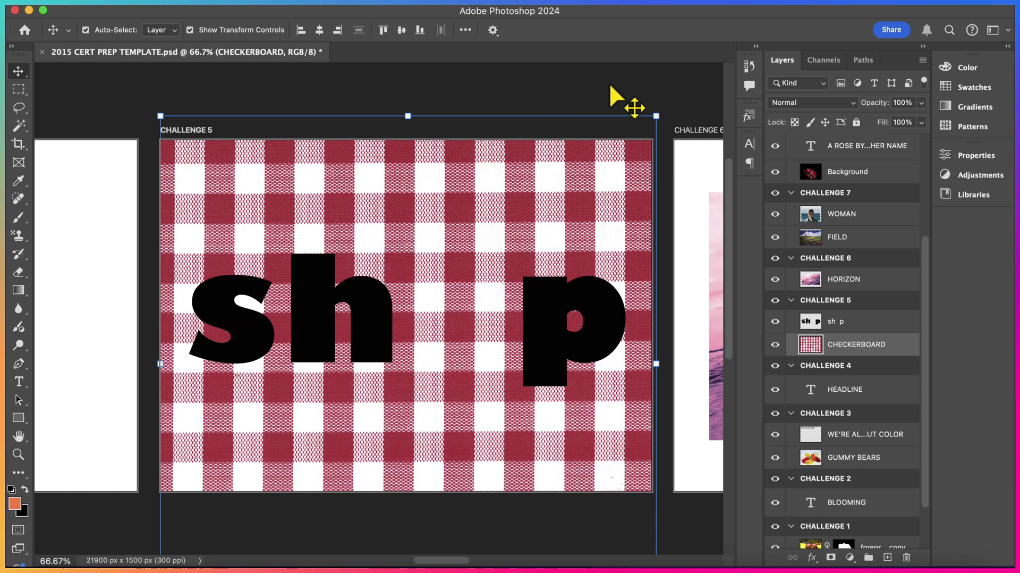
left_click(371, 284)
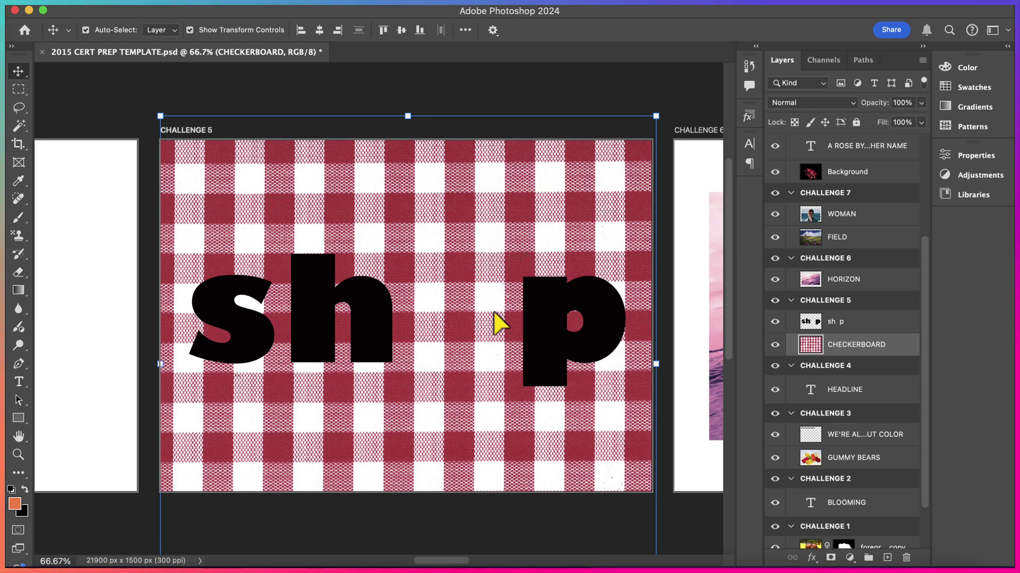
left_click(854, 344)
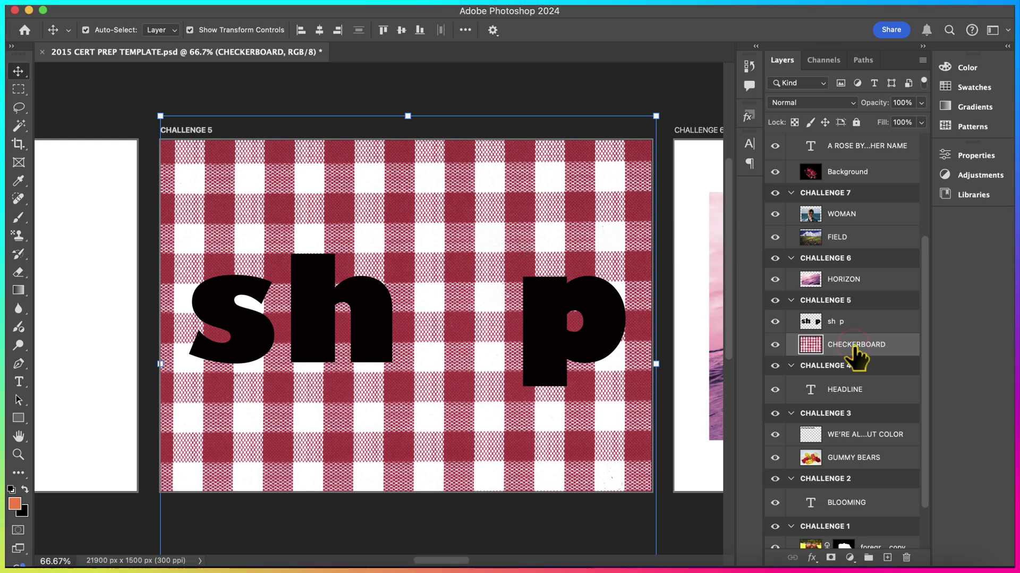
Load the DONUT 1 channel as a circular selection between the h and p
left_click(330, 5)
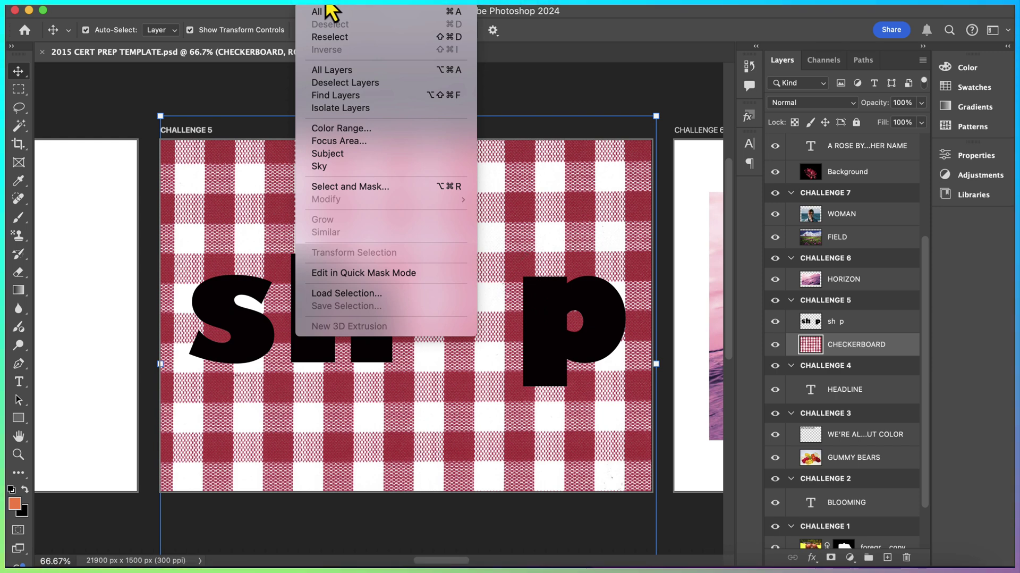
left_click(337, 295)
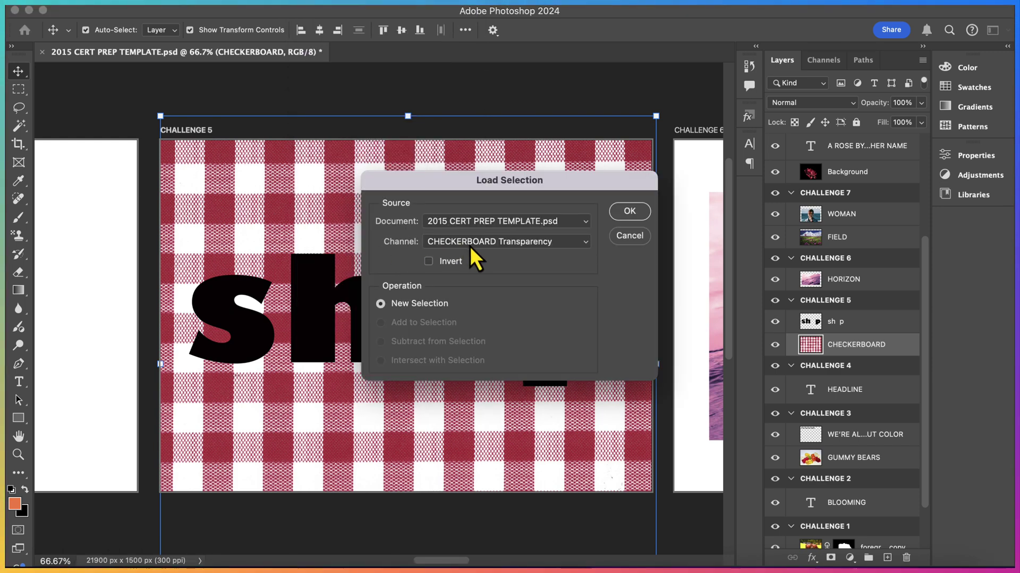
left_click(471, 244)
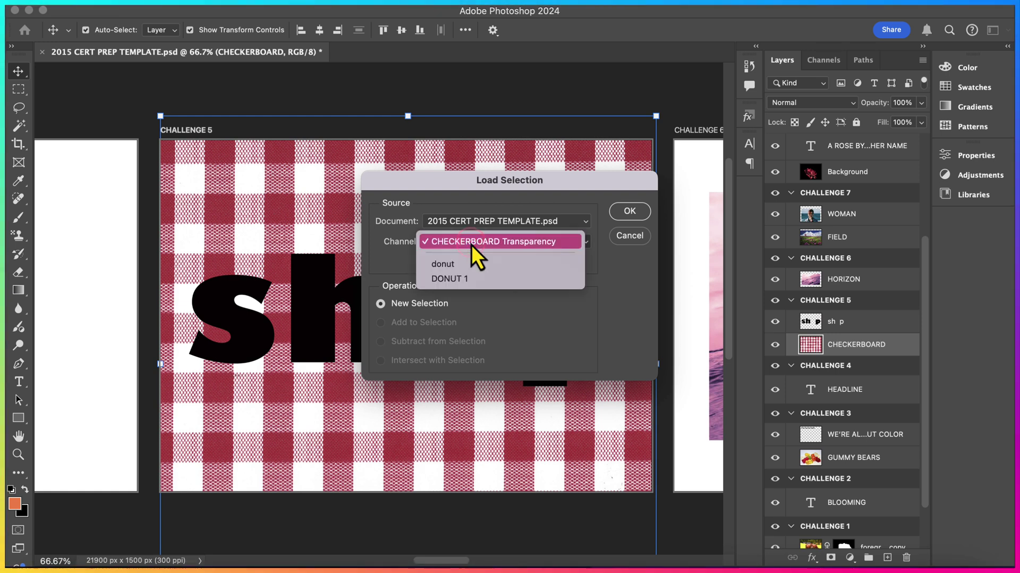
left_click(465, 282)
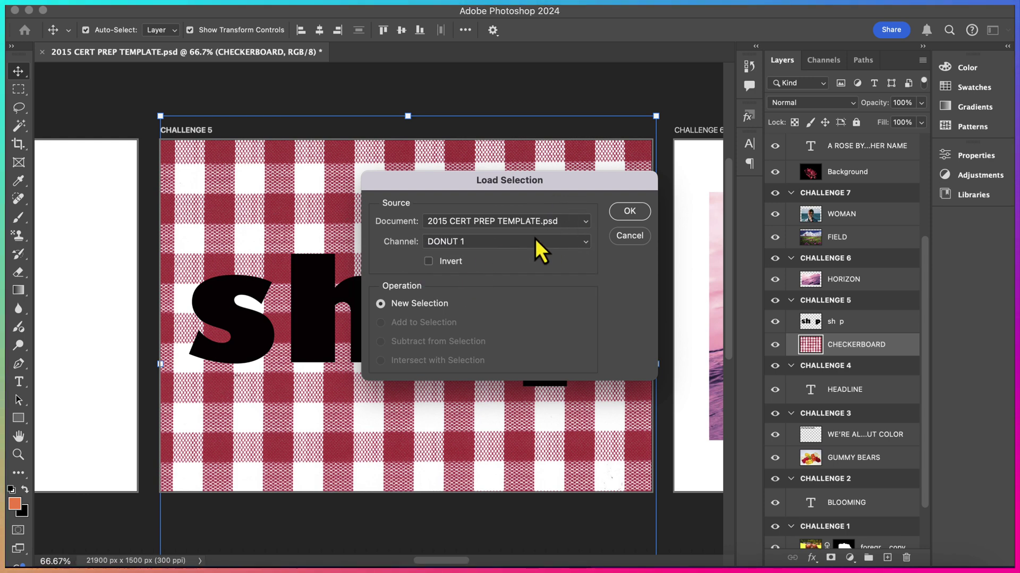
left_click(630, 212)
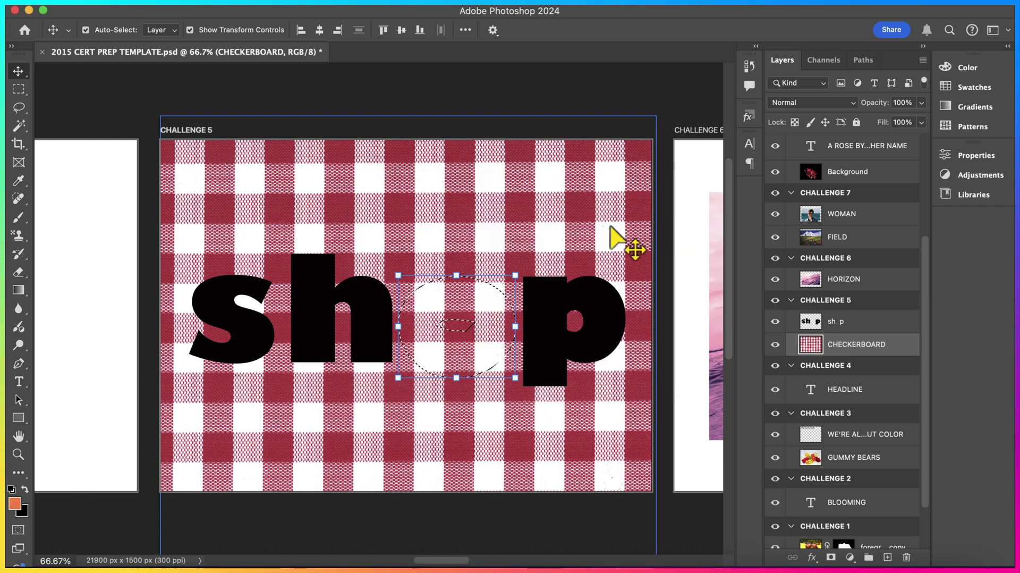
Mask the CHECKERBOARD layer to the circle selection and select the gingham o
left_click(831, 558)
left_click(493, 371)
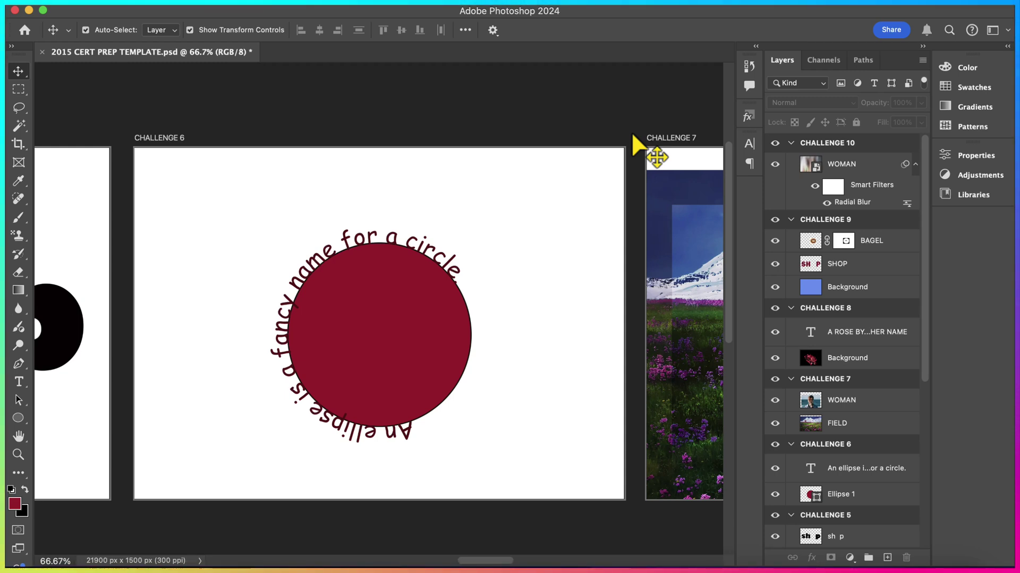
Make the 'An ellipse is a fancy name for a circle.' text layer active
left_click(397, 284)
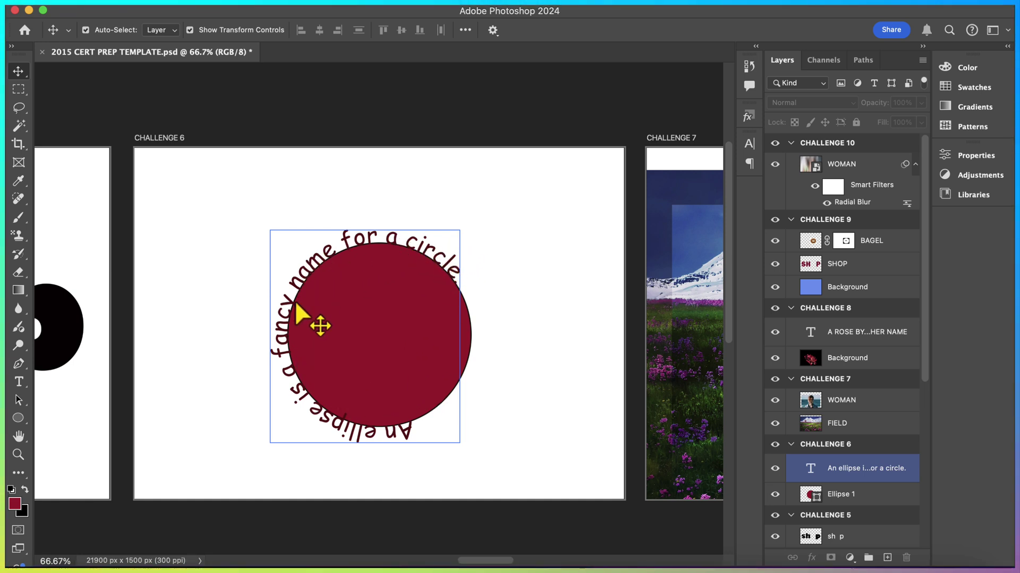
left_click(407, 446)
left_click(409, 433)
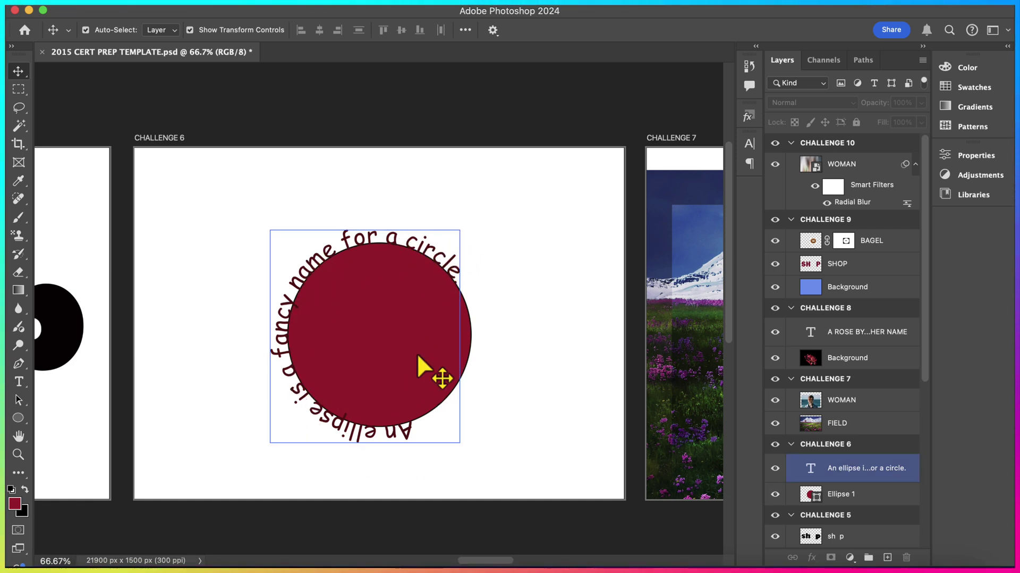
left_click(466, 290)
left_click(456, 278)
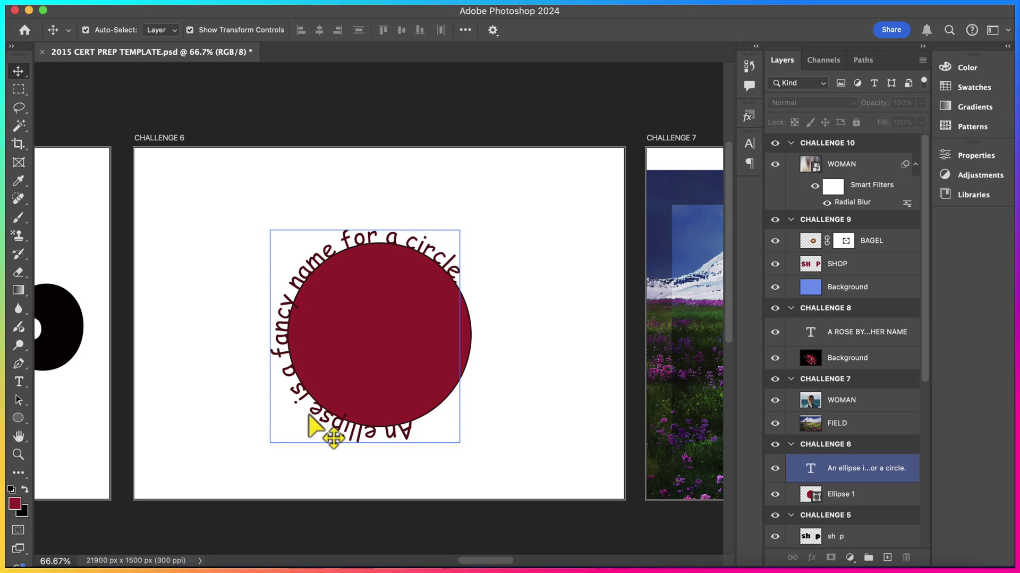
left_click(467, 263)
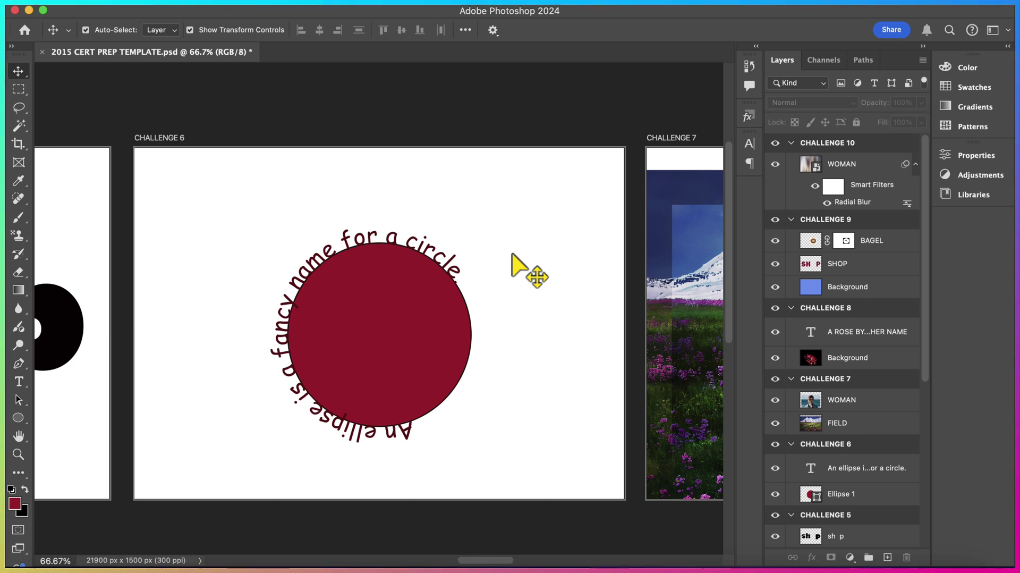
left_click(874, 468)
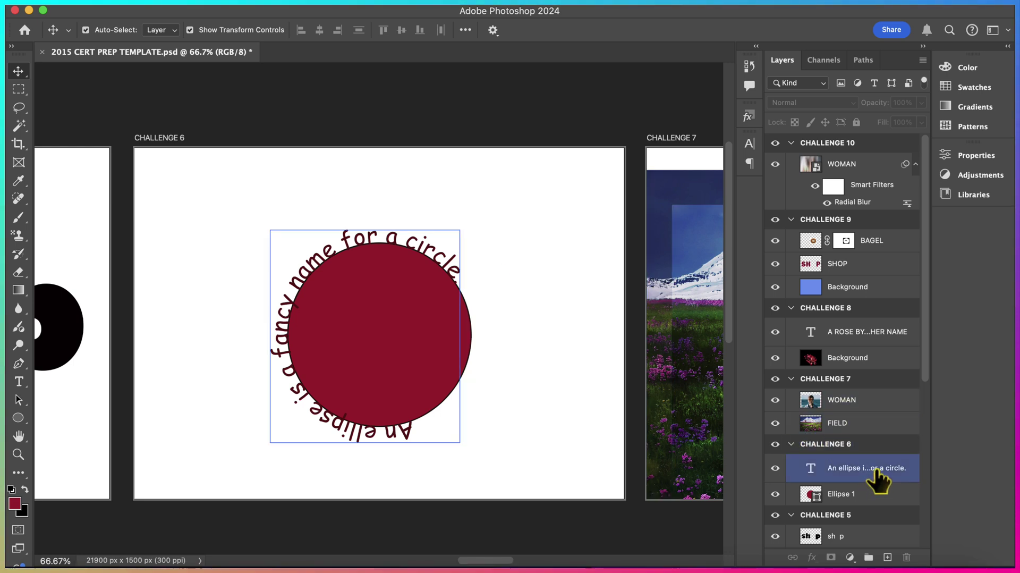
left_click(875, 469)
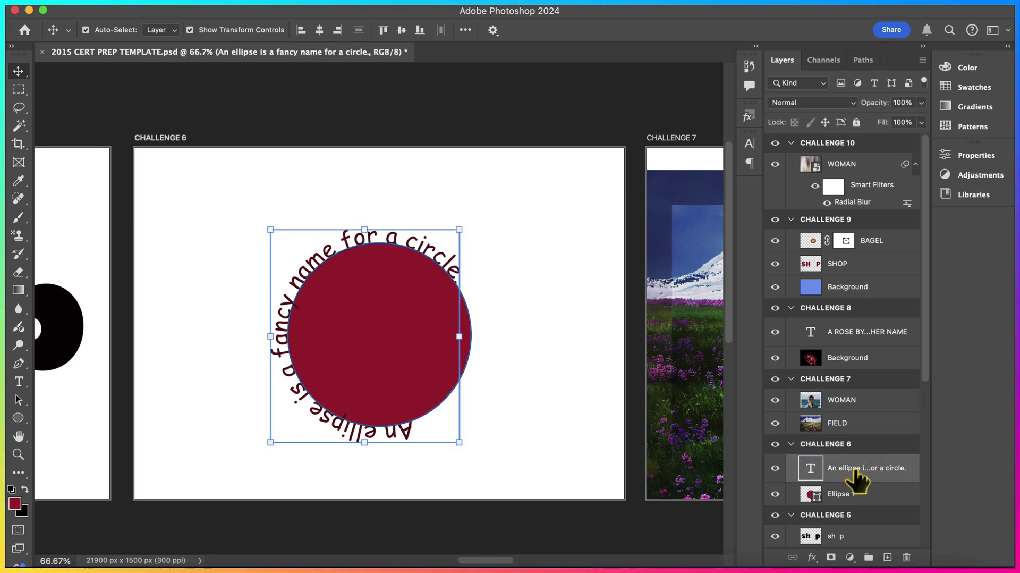
Select the whole curved sentence and give it a 20 pt baseline shift
left_click(18, 384)
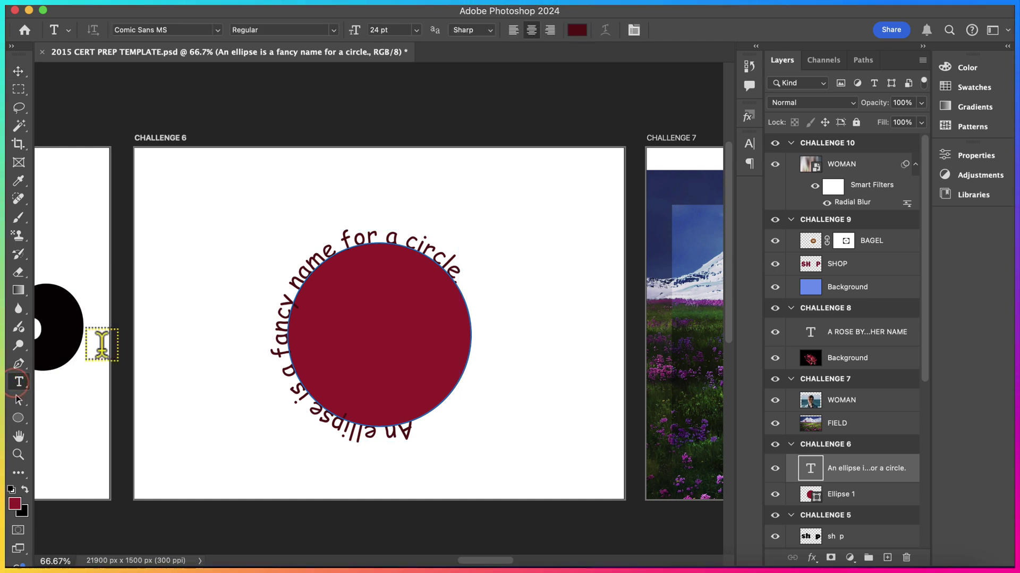
double_click(379, 236)
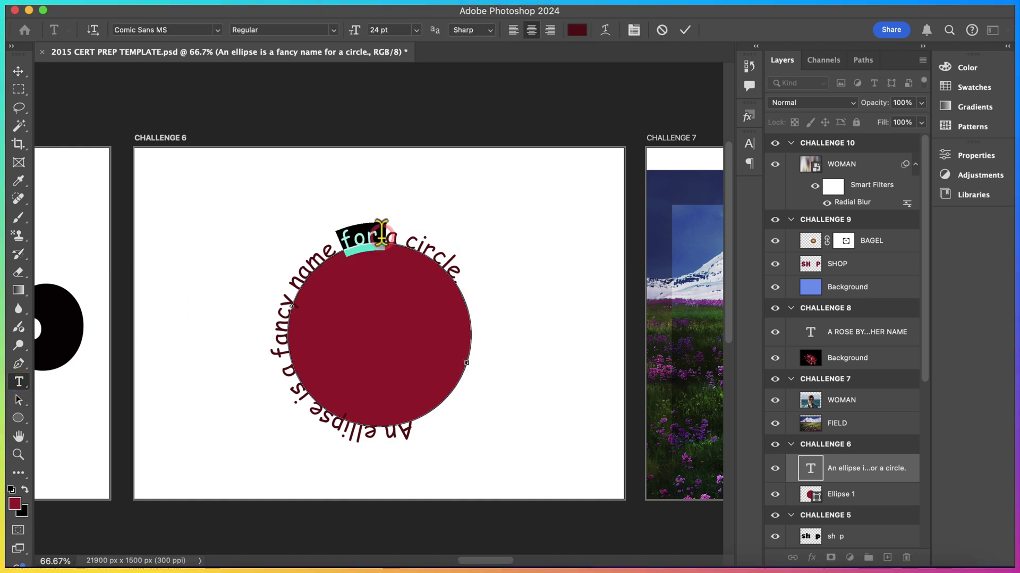
left_click(381, 233)
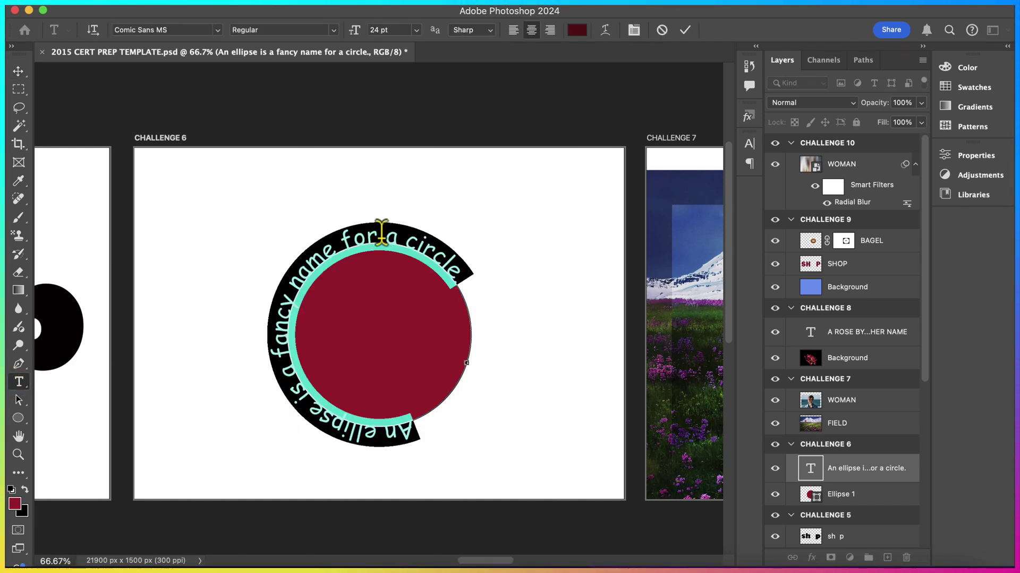
left_click(635, 32)
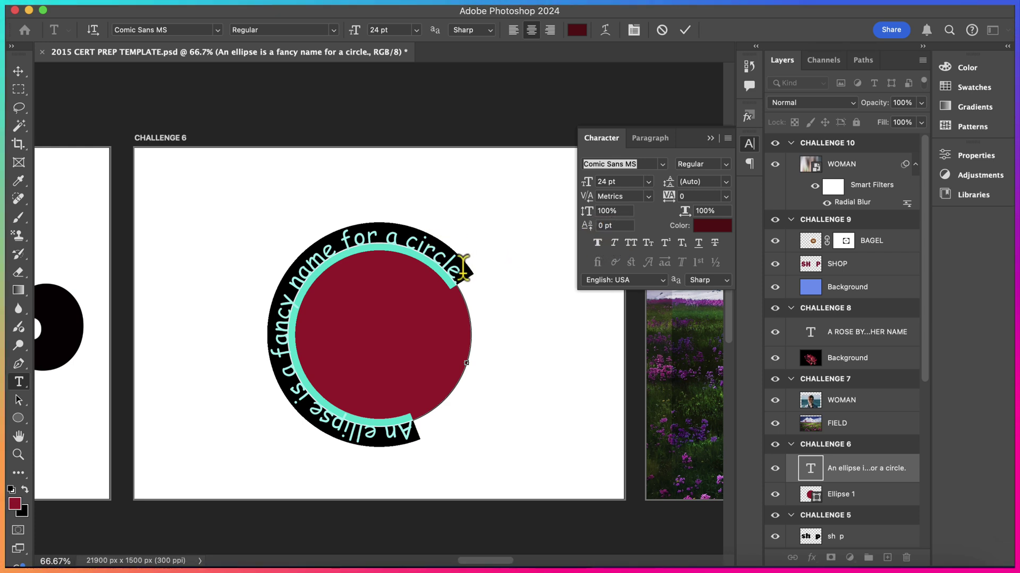
left_click(614, 225)
type("20")
key("Return")
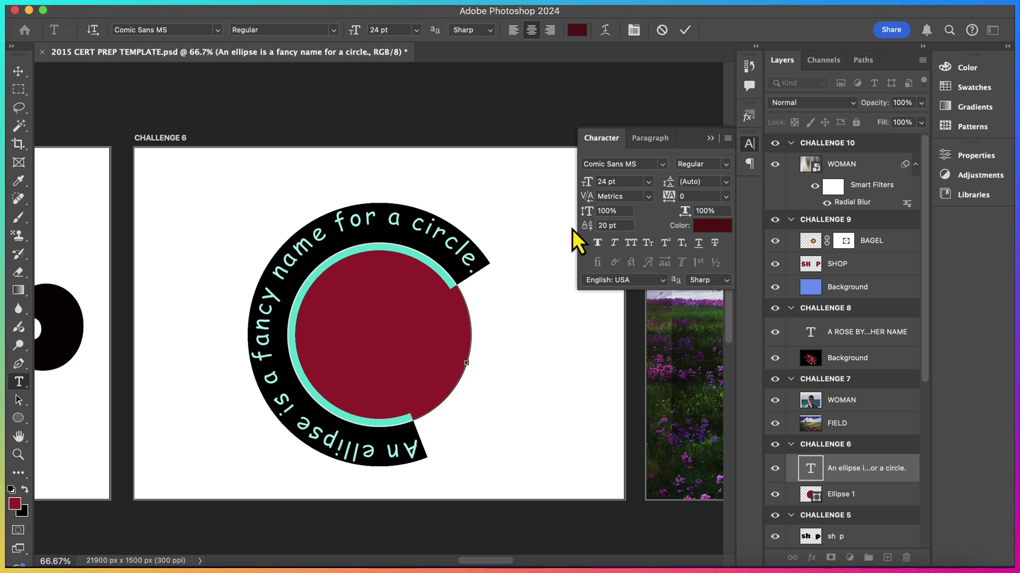
Commit the curved text edit and hide the red Ellipse 1 layer
left_click(710, 138)
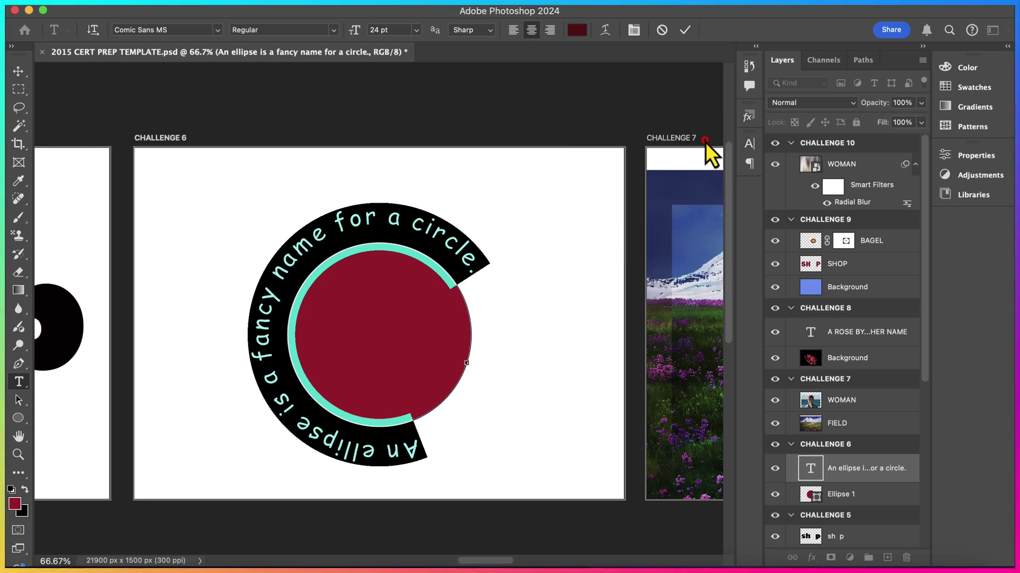
left_click(675, 122)
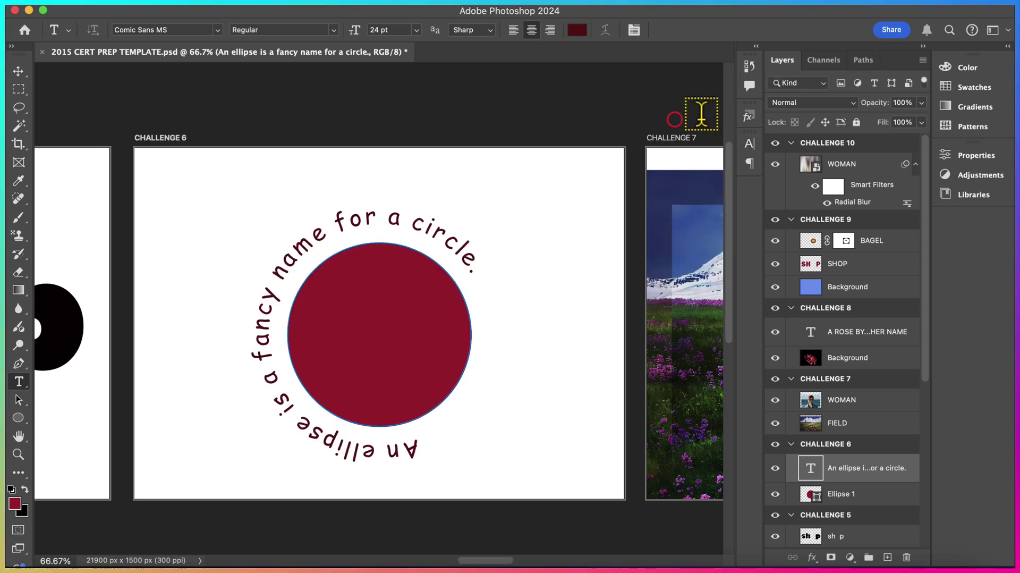
left_click(775, 494)
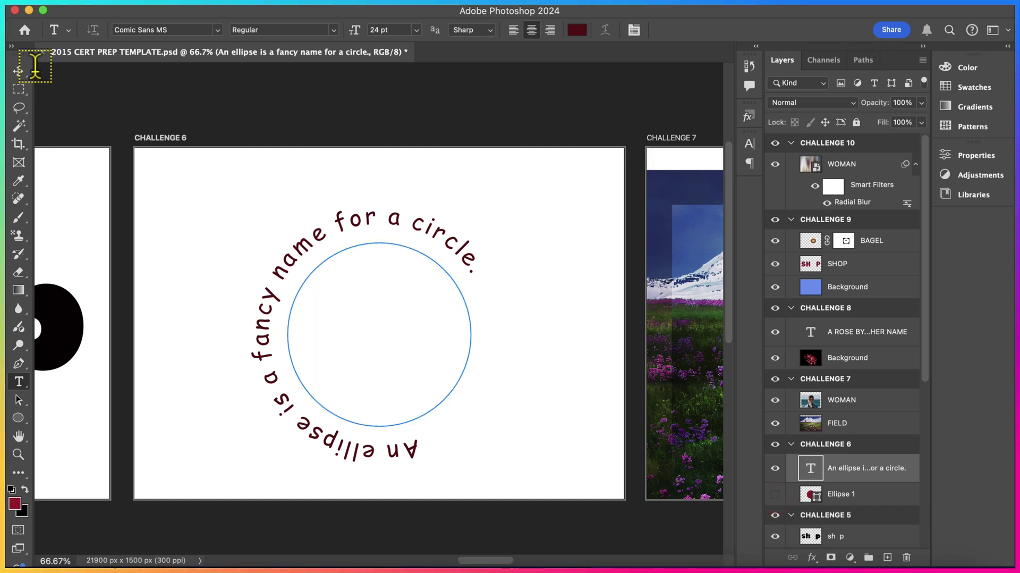
Switch to the Move tool and deselect the curved text layer on the canvas
left_click(18, 71)
left_click(165, 108)
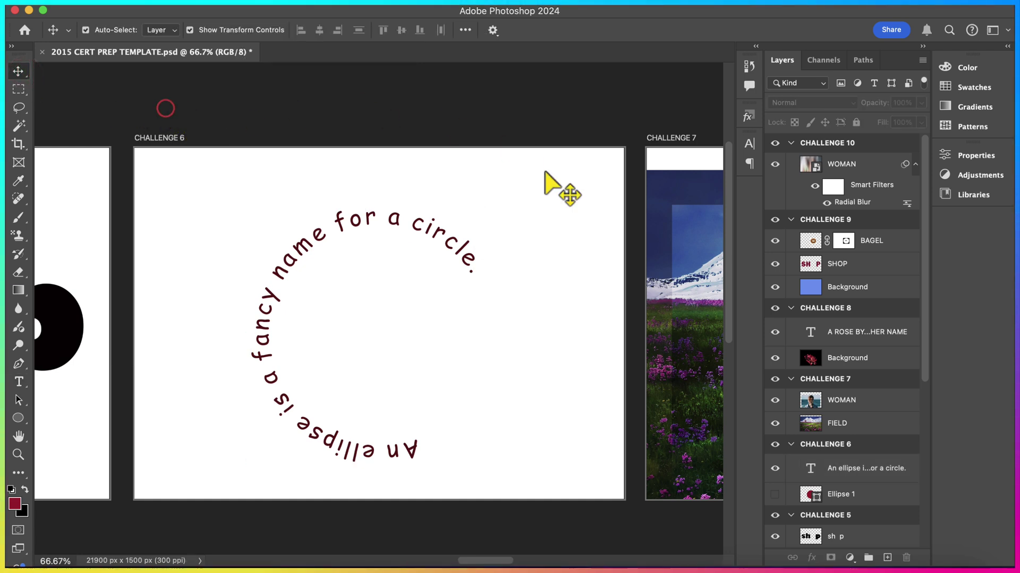
left_click(426, 432)
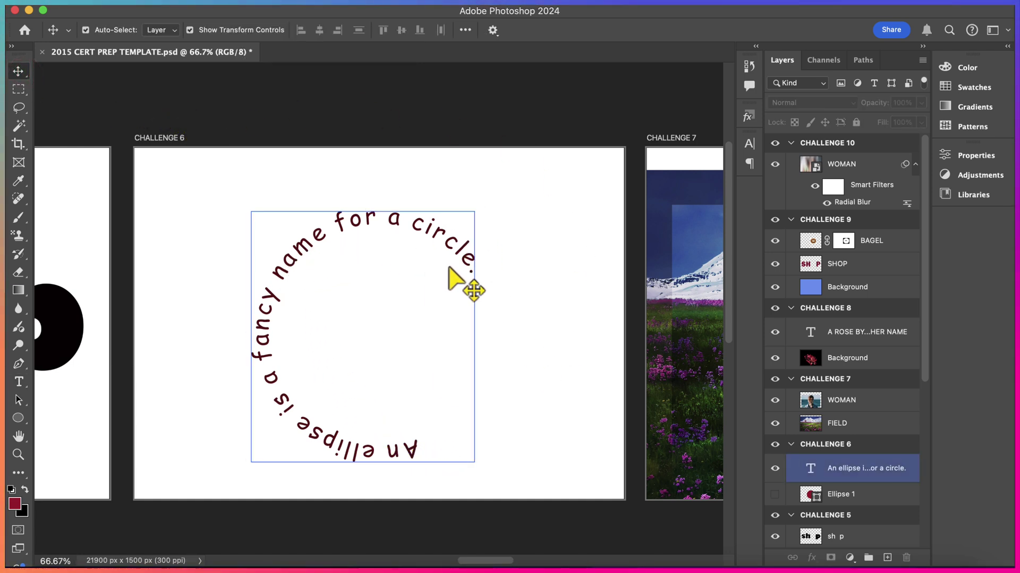
left_click(560, 89)
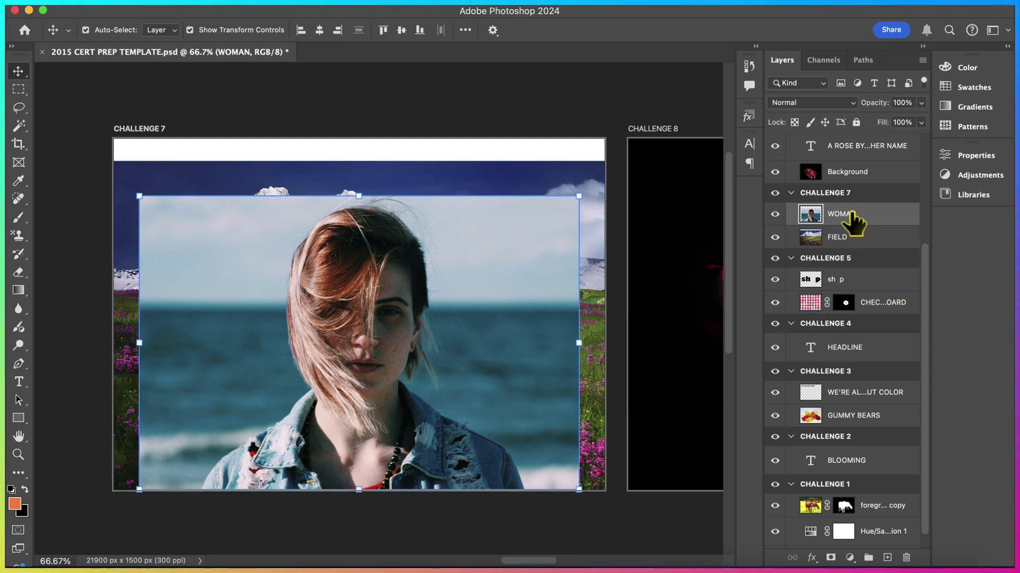
Hide and then show the WOMAN layer to compare it against the FIELD landscape
left_click(775, 213)
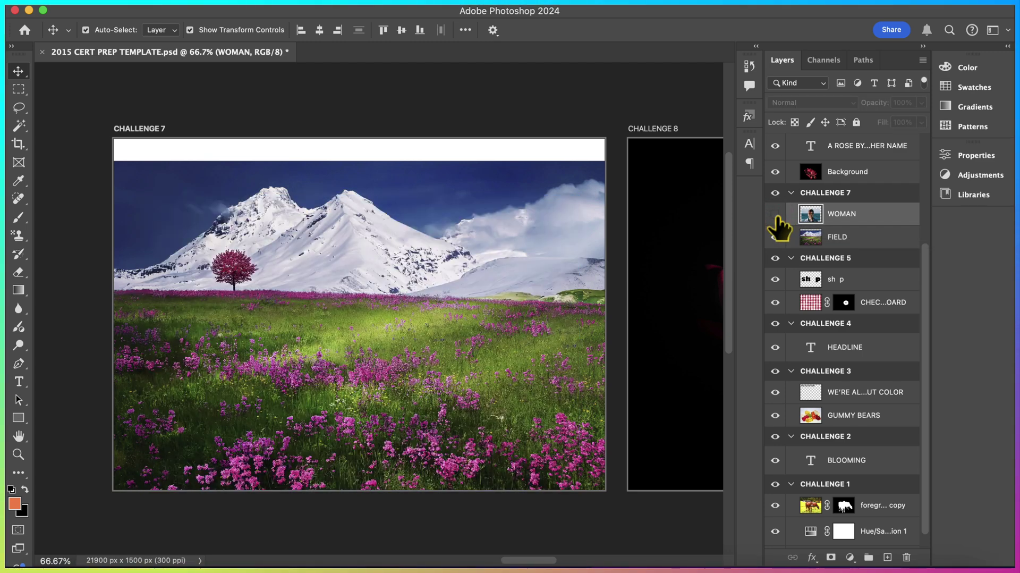
left_click(776, 214)
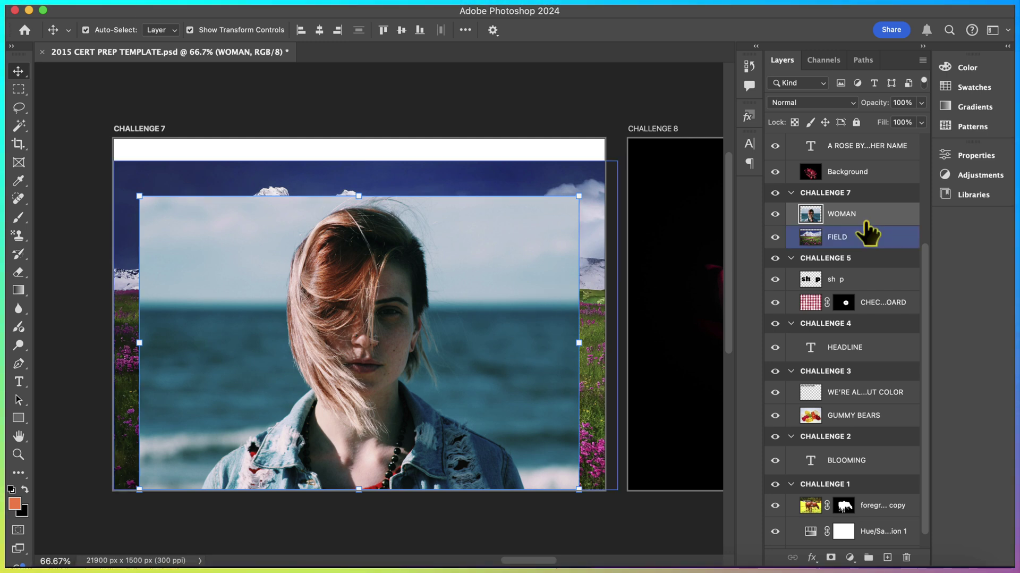
Set the WOMAN layer to Vivid Light blend mode with 40% opacity
left_click_drag(868, 229, 861, 215)
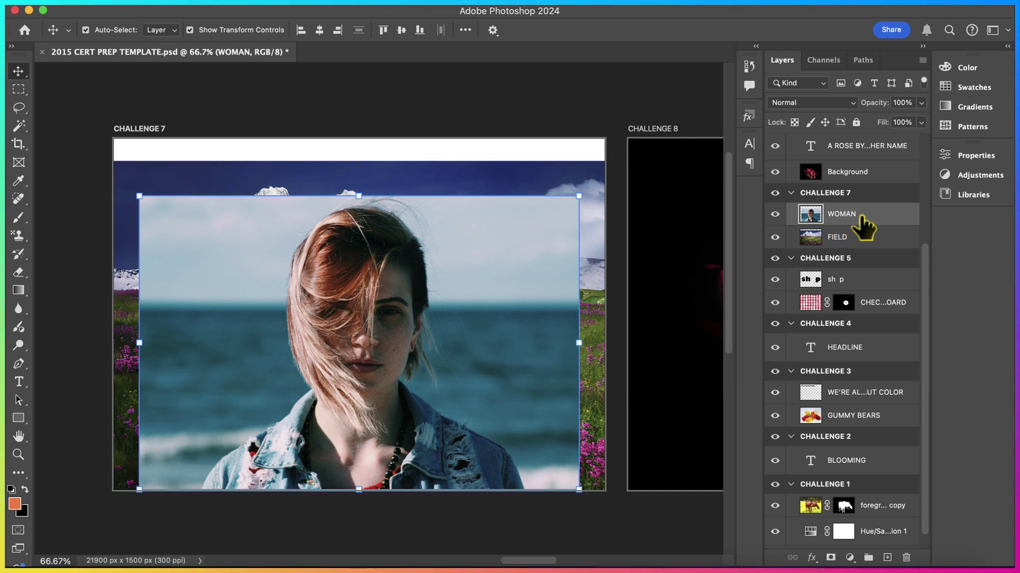
left_click(841, 106)
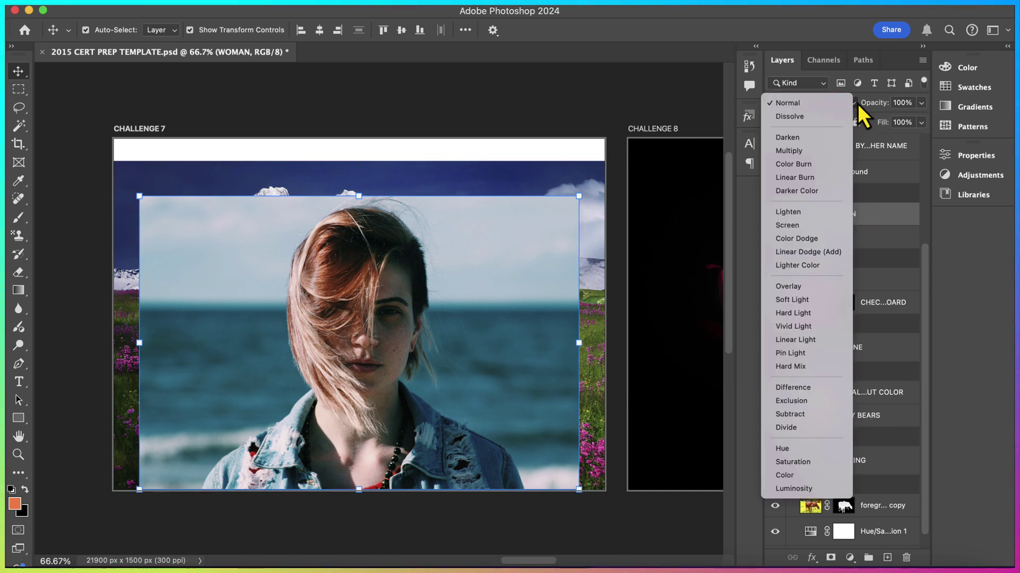
left_click(858, 103)
left_click(855, 103)
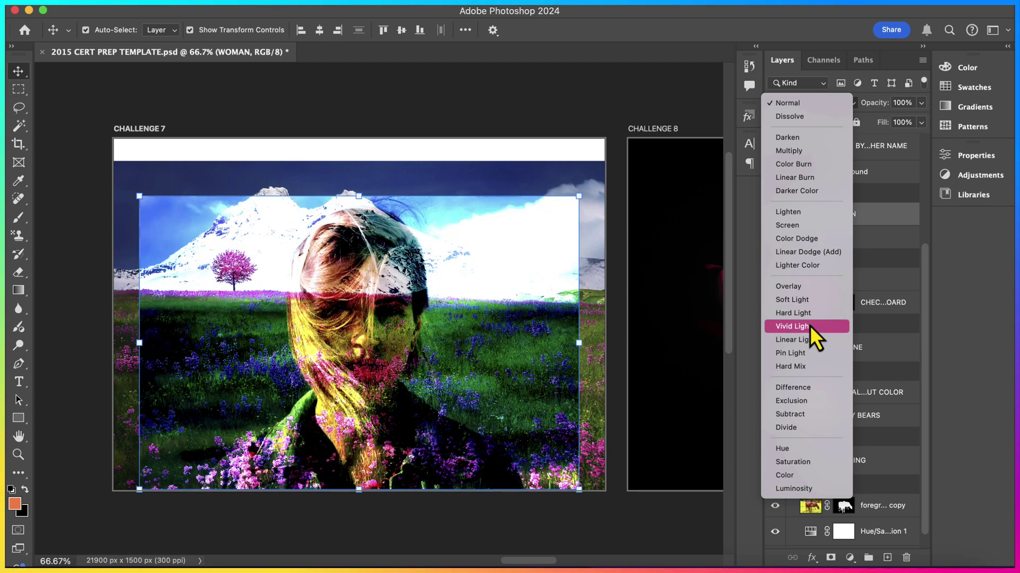
left_click(810, 325)
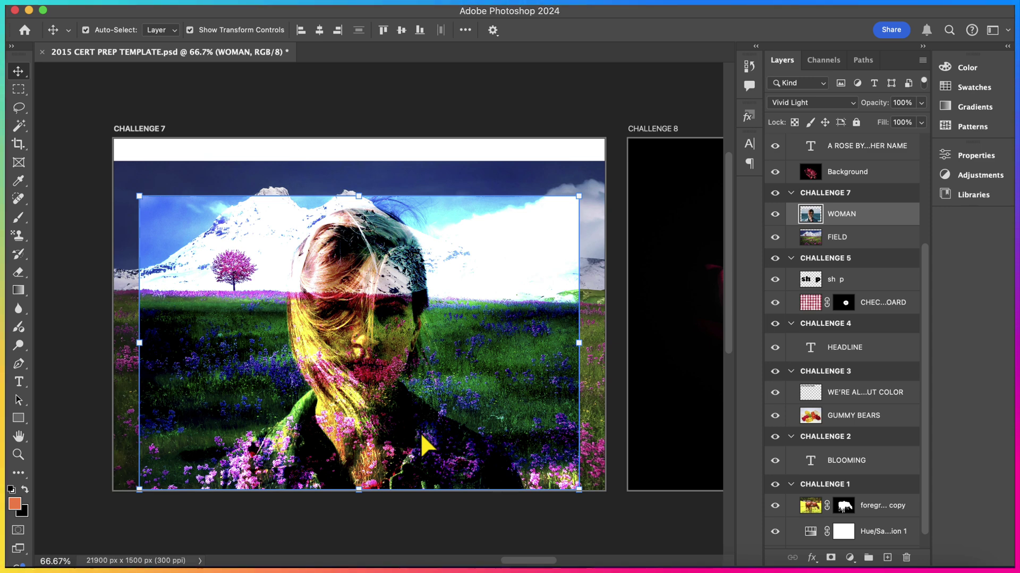
left_click(912, 102)
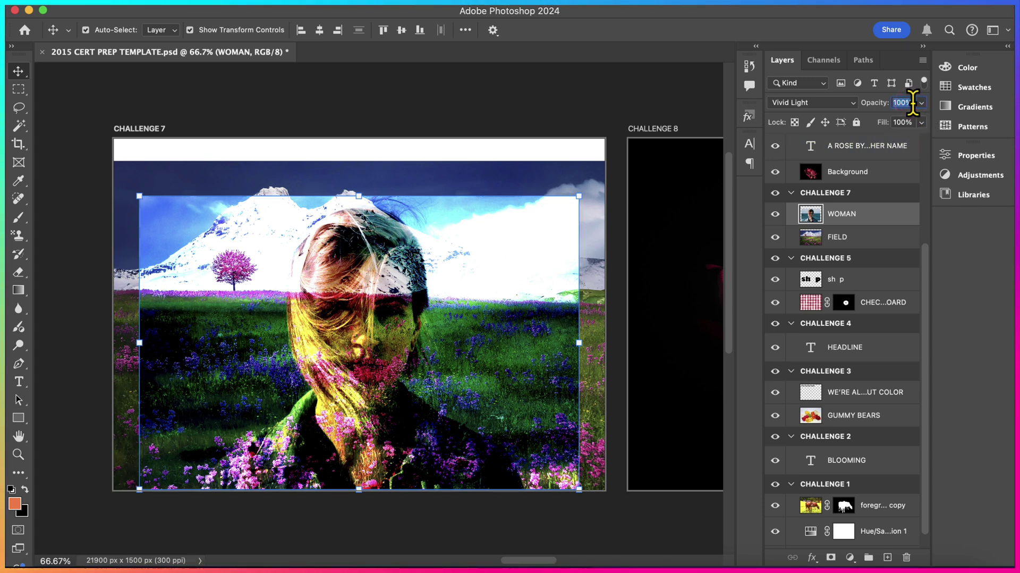
type("40")
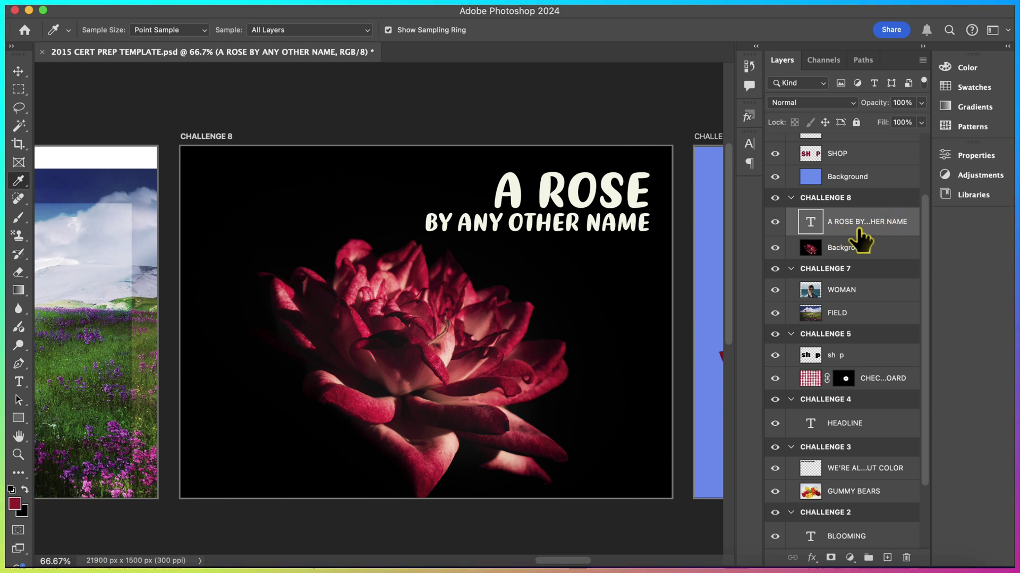
Select all the A ROSE / BY ANY OTHER NAME title text and apply Center Text
left_click(19, 381)
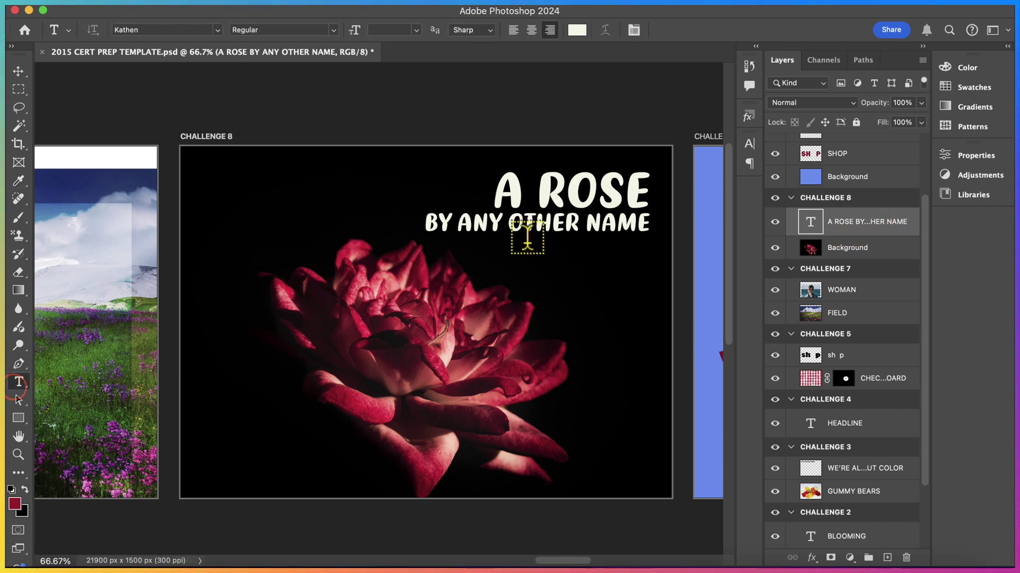
double_click(533, 223)
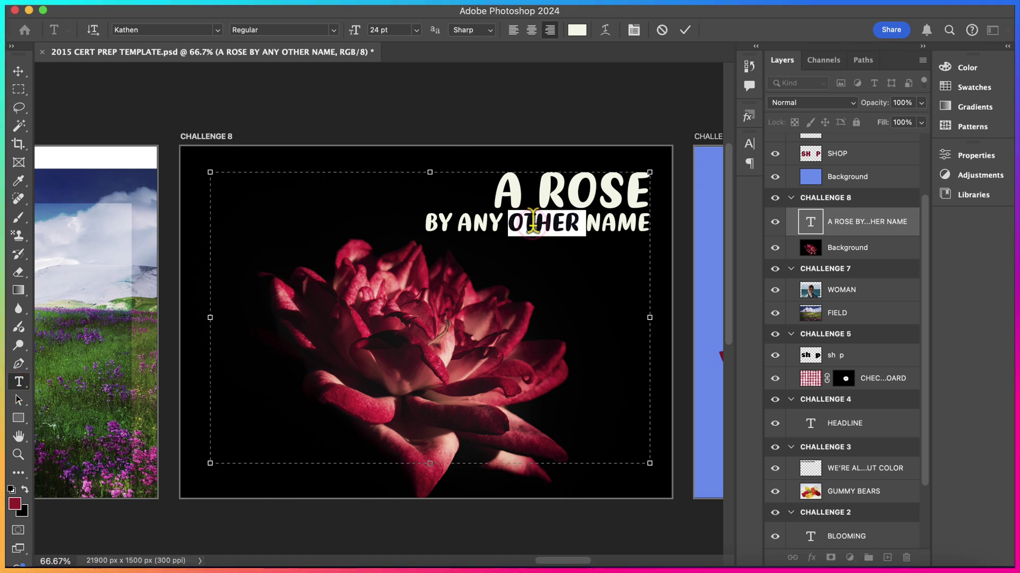
key("super+a")
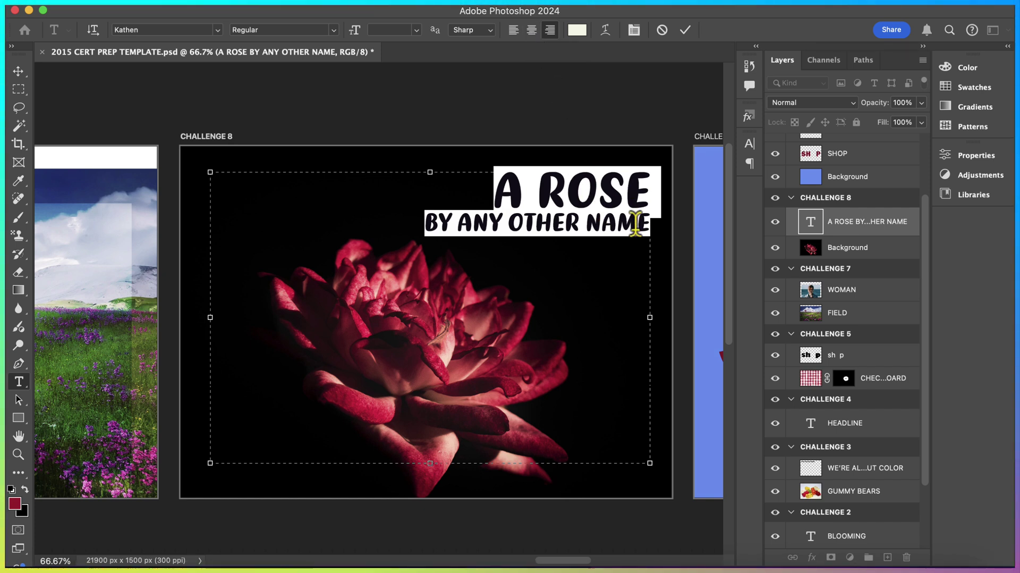
left_click(531, 32)
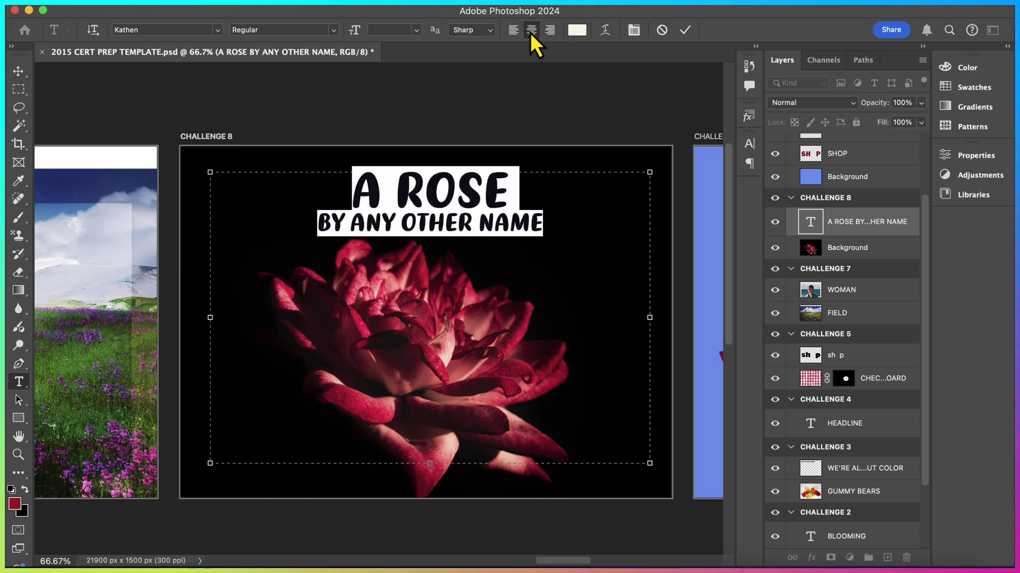
Change the rose title's text colour to dark red #60020c (R 96, G 2, B 12) and commit
left_click(578, 31)
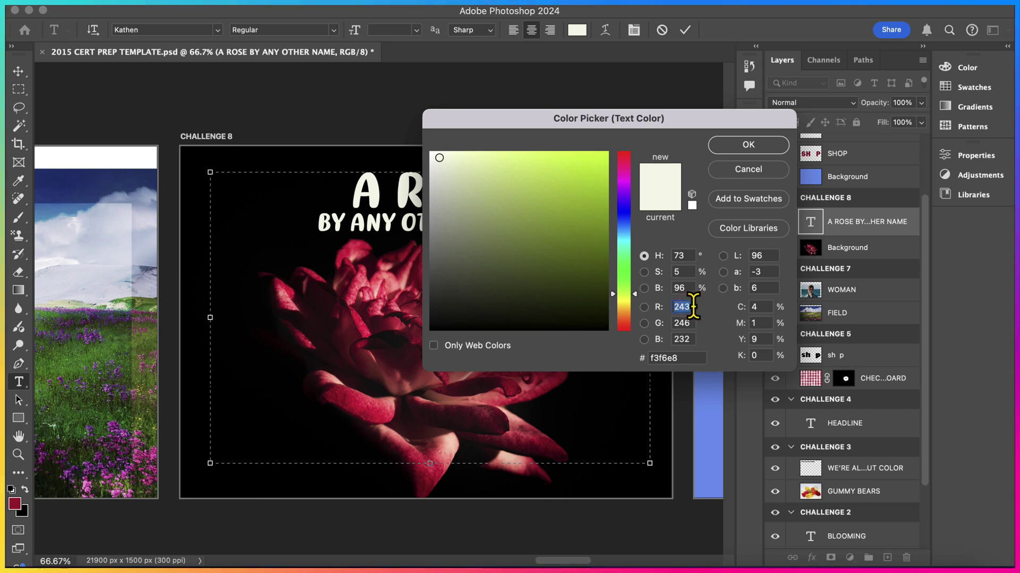
type("96")
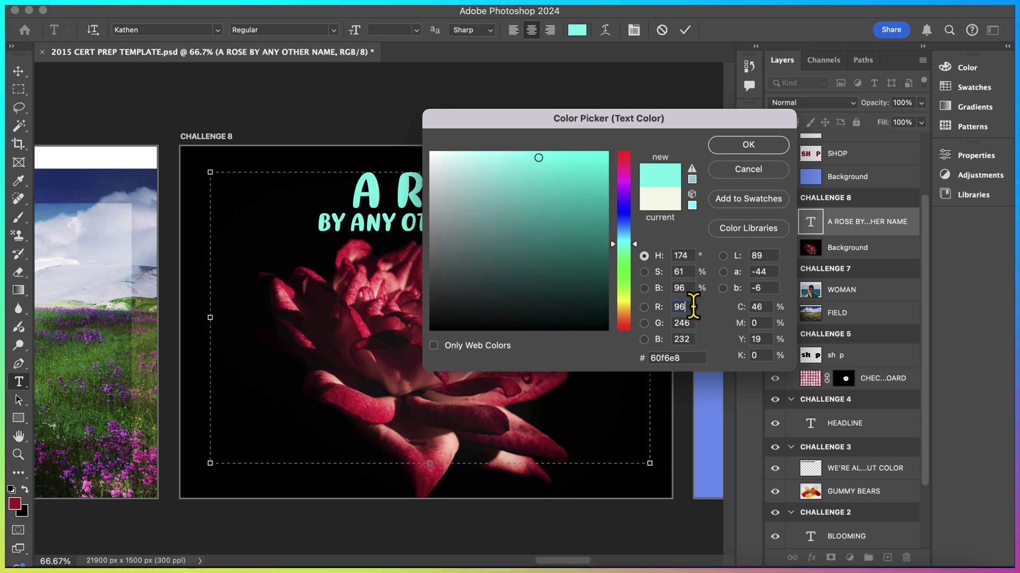
double_click(685, 322)
type("2")
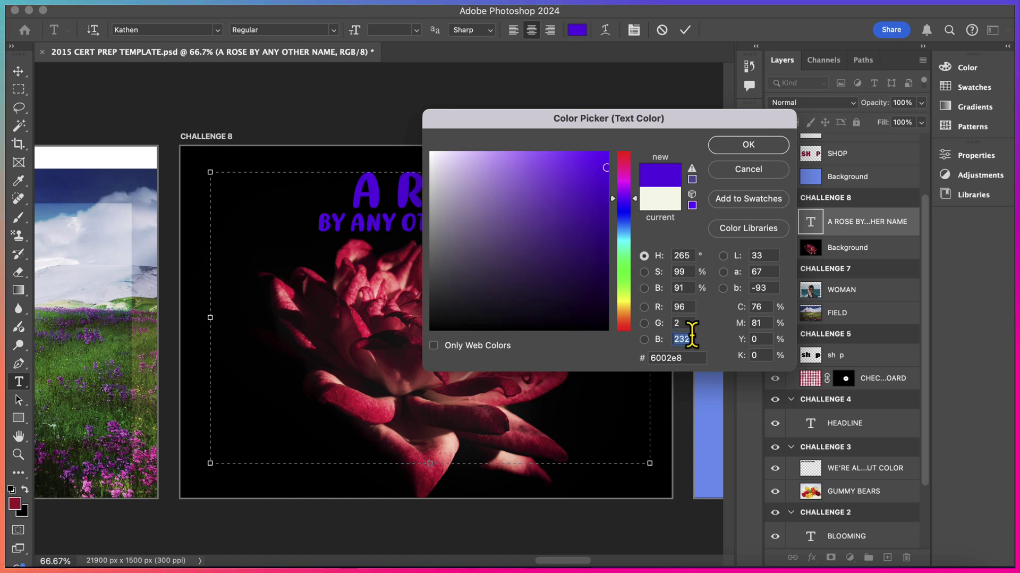
type("12")
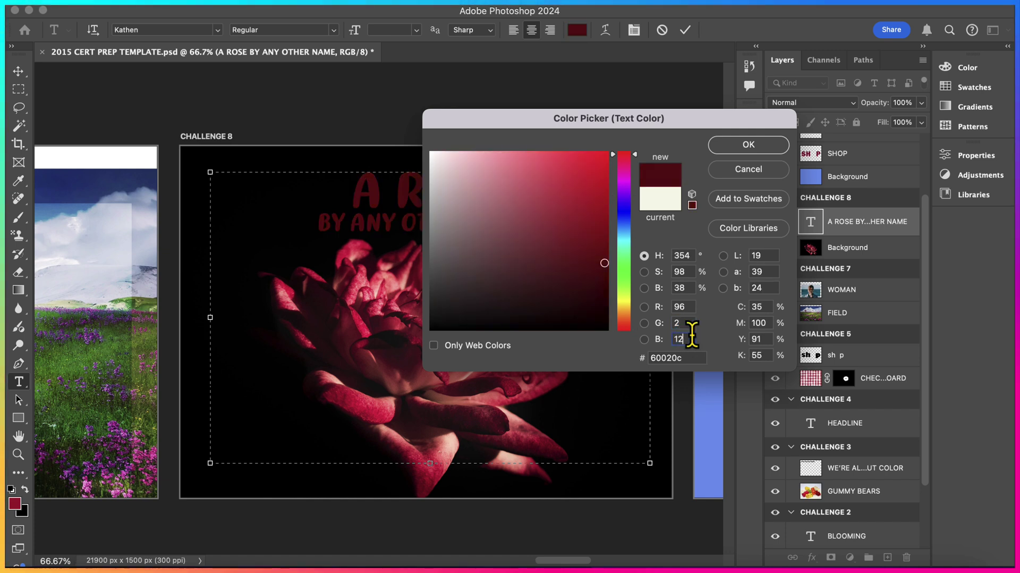
left_click(750, 144)
left_click(605, 131)
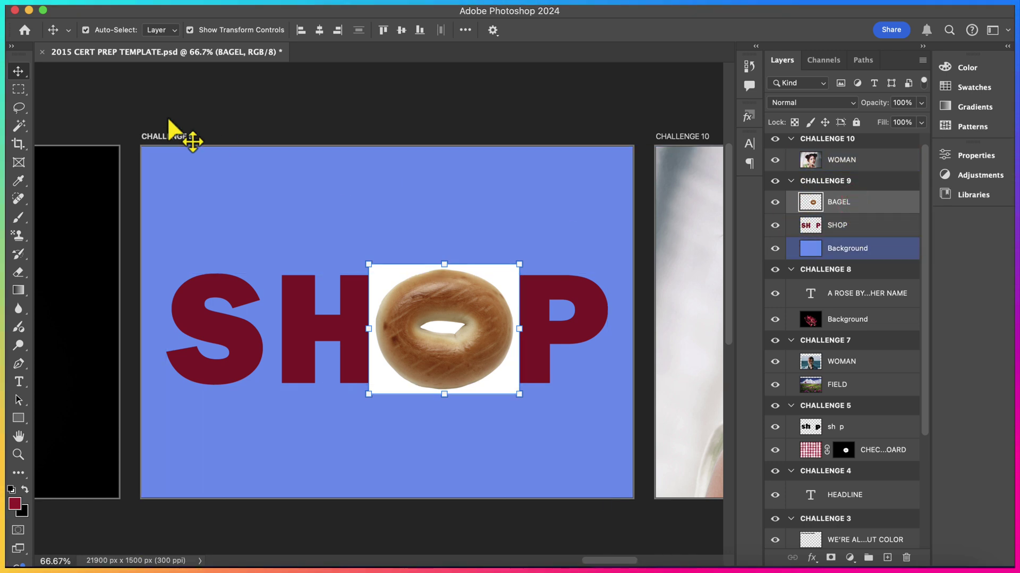
Choose the Magic Wand tool to pick the white area around the bagel
left_click(20, 128)
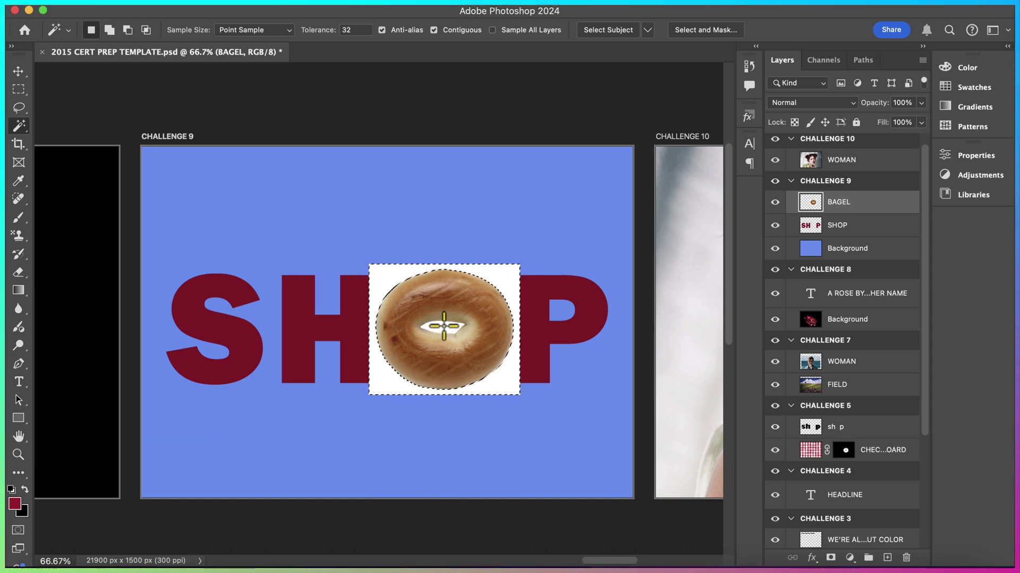
Add the bagel's hole with Select > Similar, then invert the selection onto the bagel
left_click(323, 2)
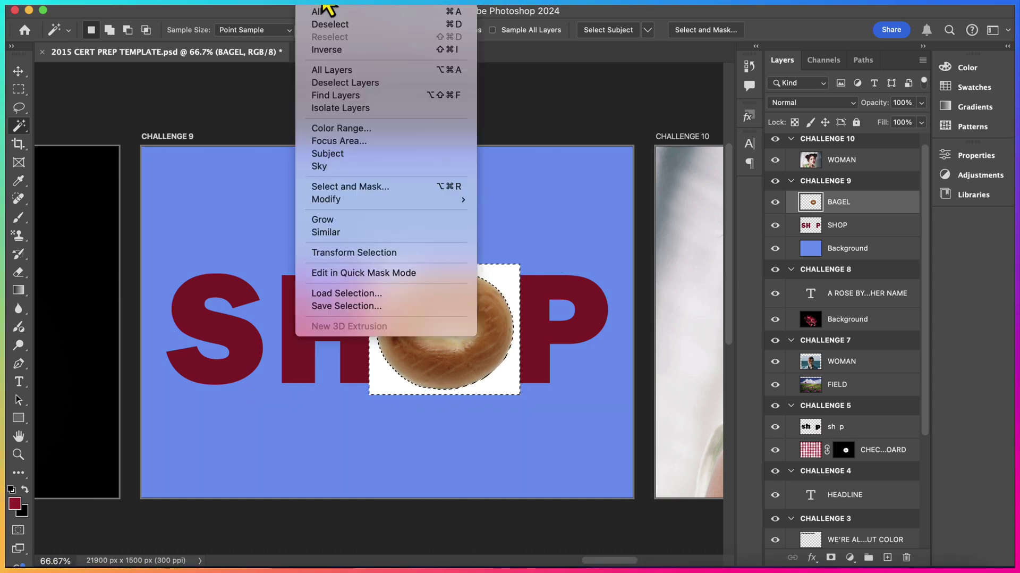
left_click(354, 235)
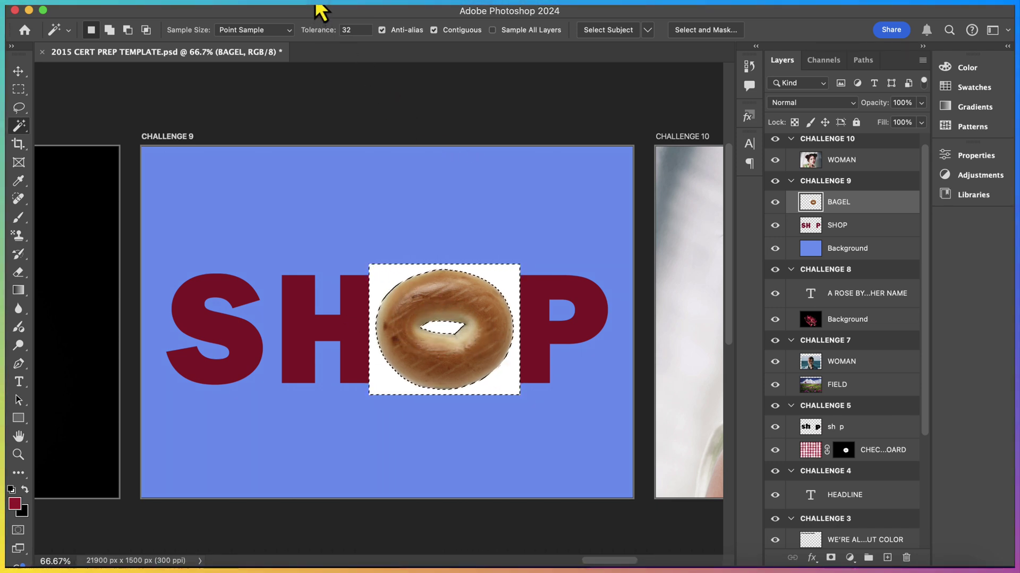
left_click(319, 5)
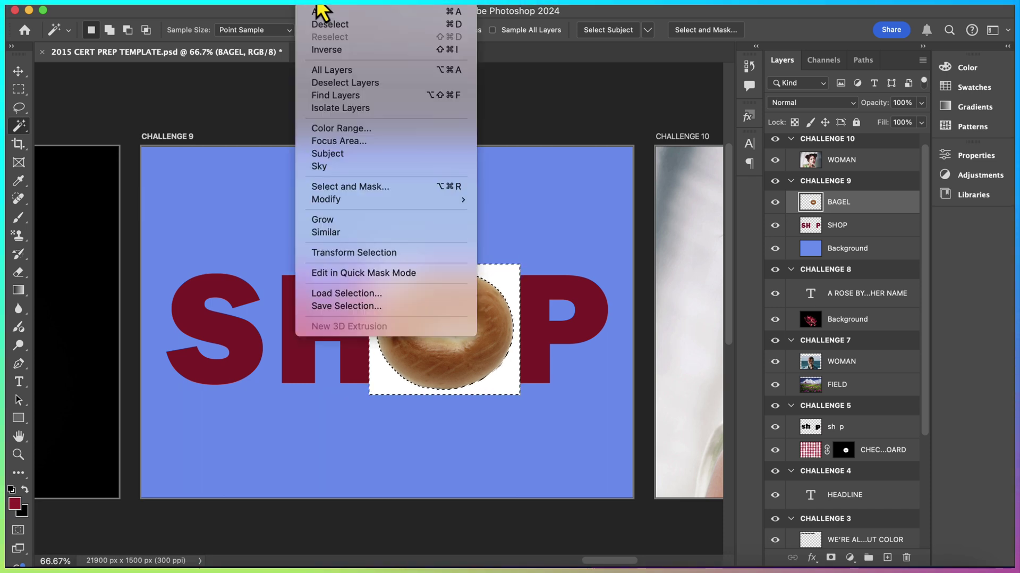
left_click(324, 50)
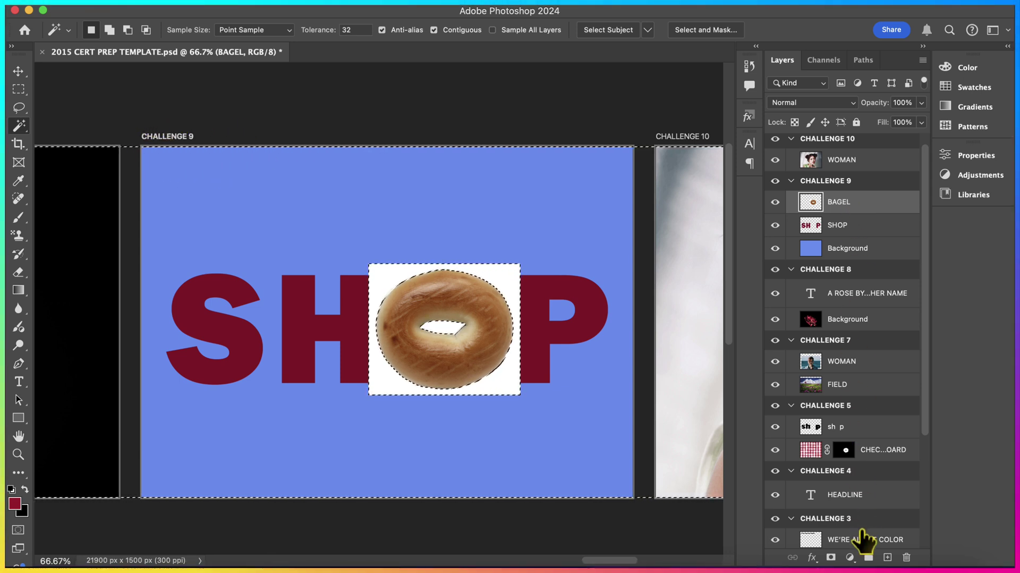
Add a layer mask to the BAGEL layer from the bagel selection
left_click(832, 557)
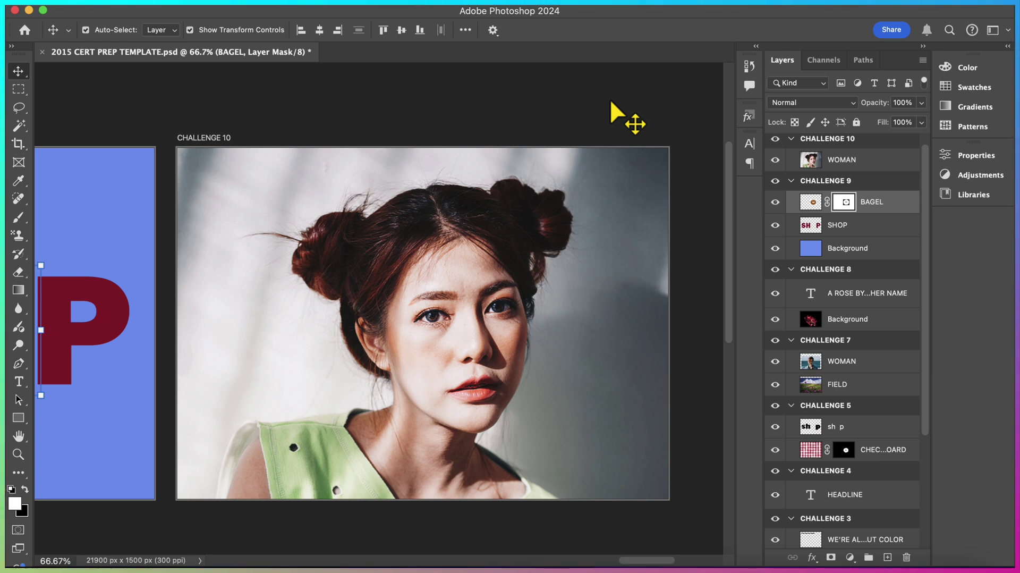
Convert the Challenge 10 WOMAN layer to a smart object from its context menu
left_click(874, 160)
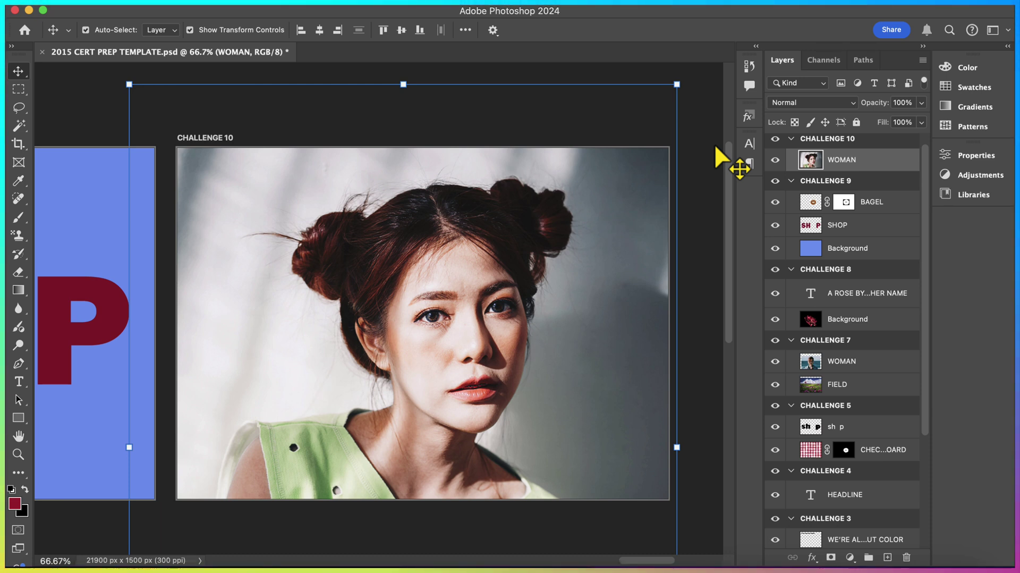
right_click(893, 161)
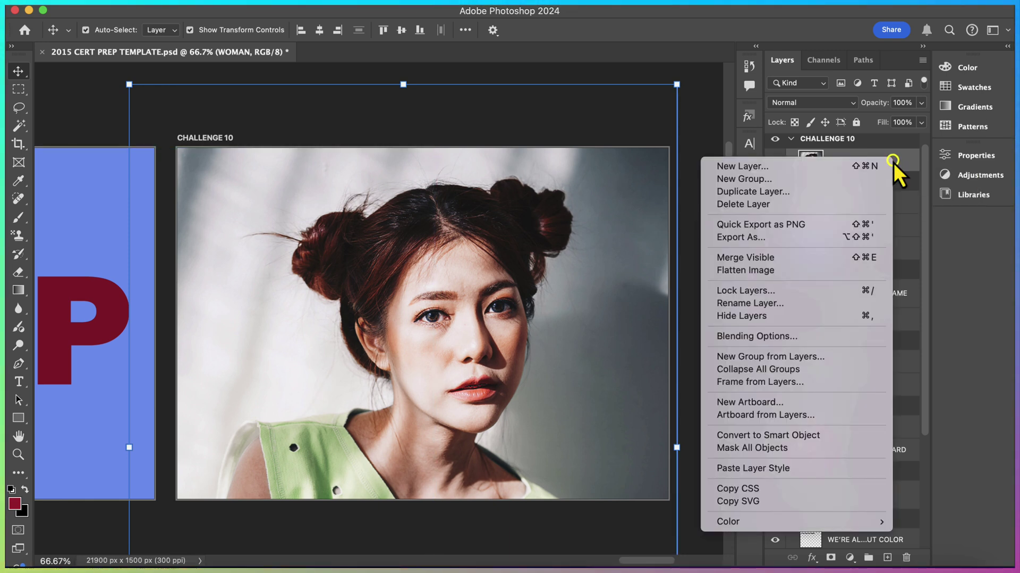
left_click(769, 437)
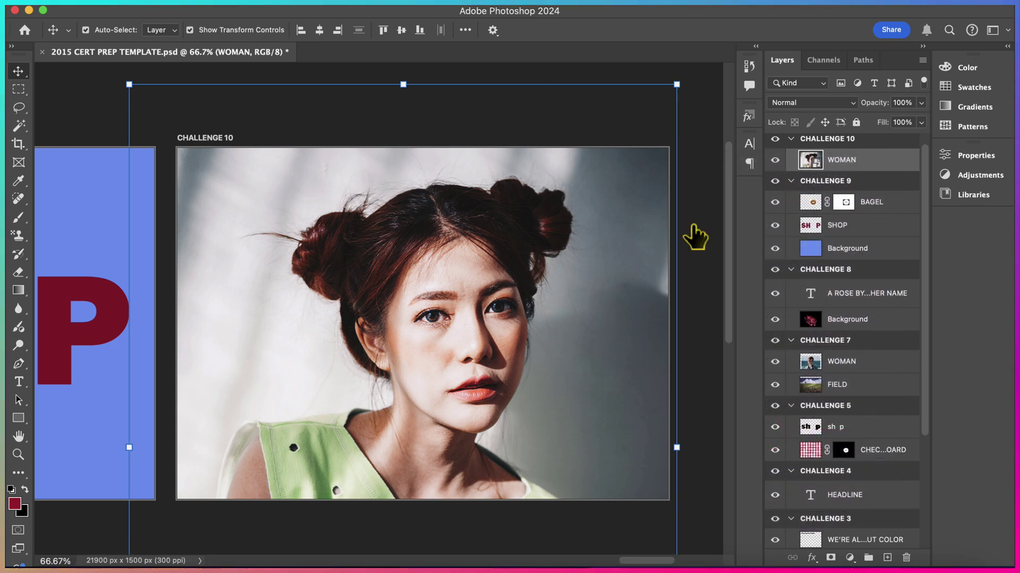
Apply Filter > Blur > Radial Blur with Amount 5, Spin, to the WOMAN smart object
left_click(367, 9)
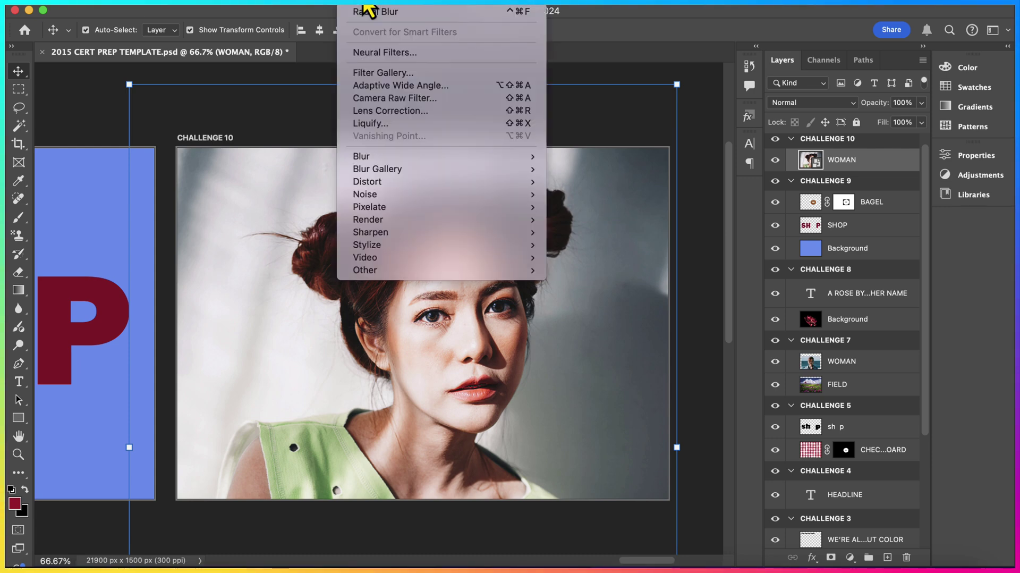
mouse_move(388, 157)
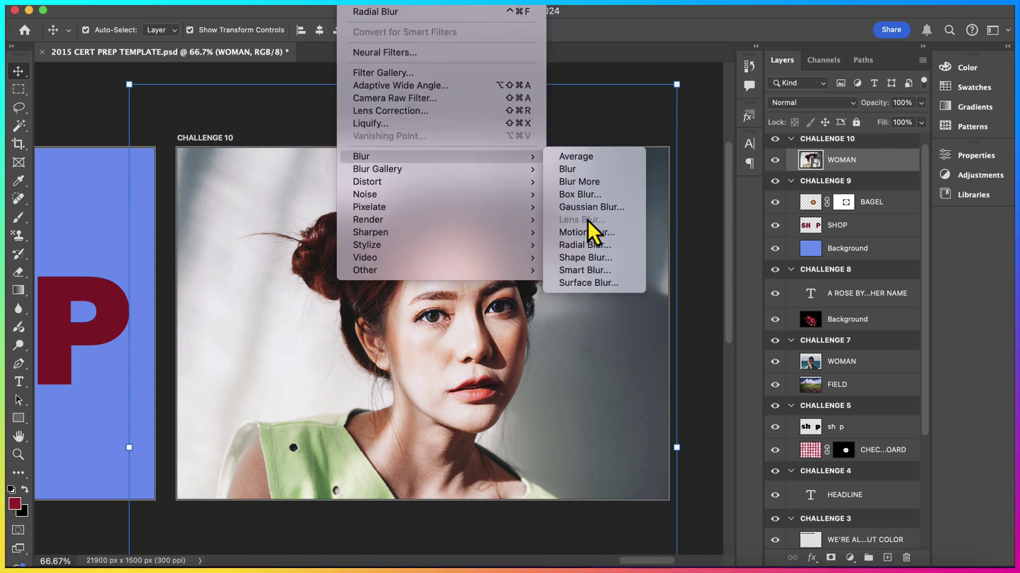
left_click(587, 246)
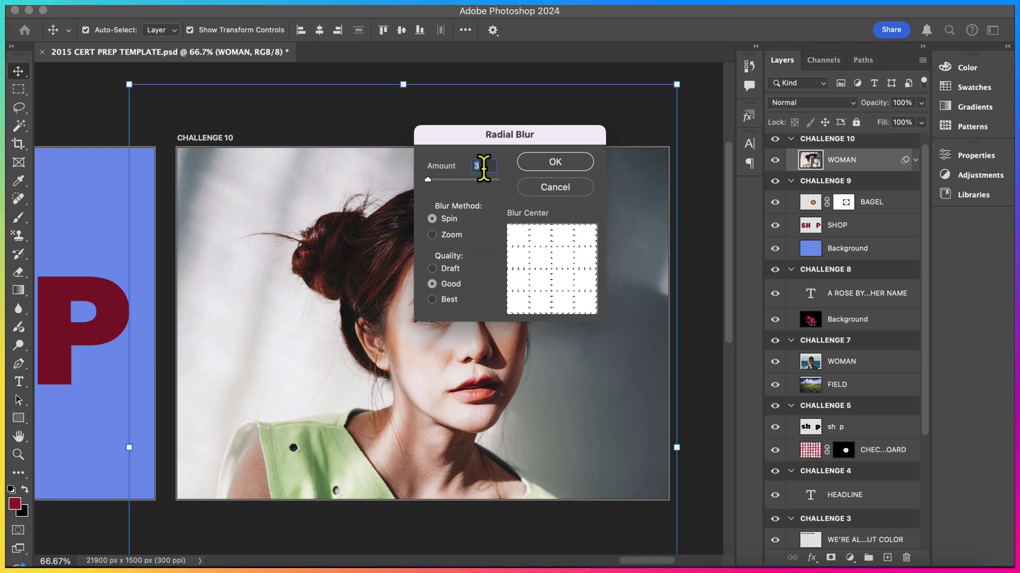
type("5")
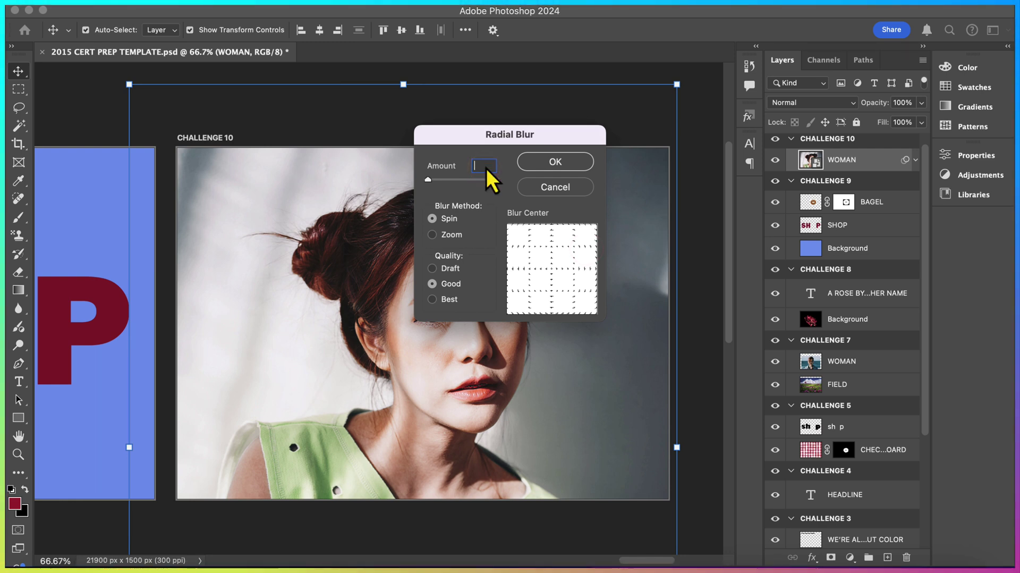
left_click(563, 164)
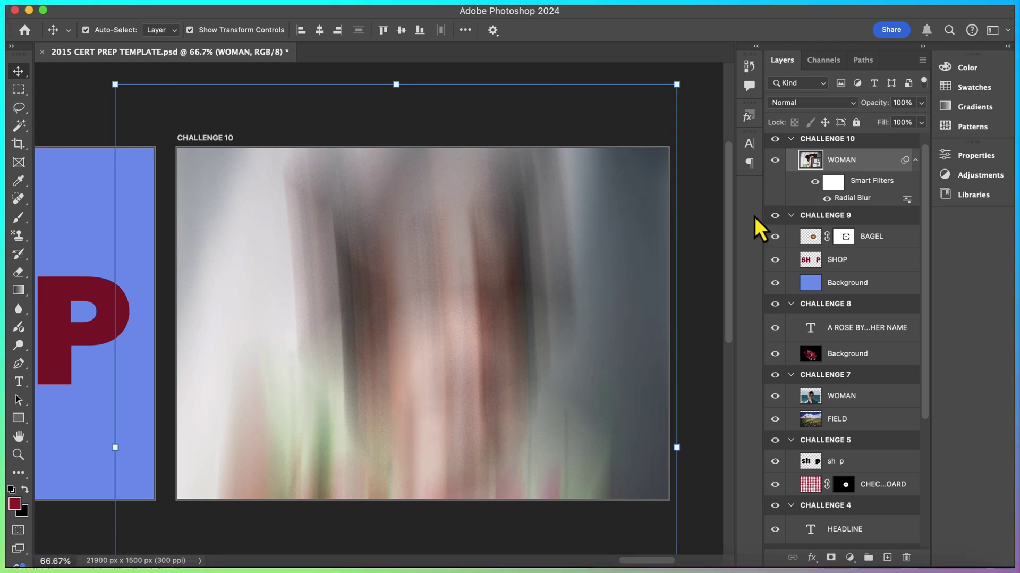
left_click(815, 182)
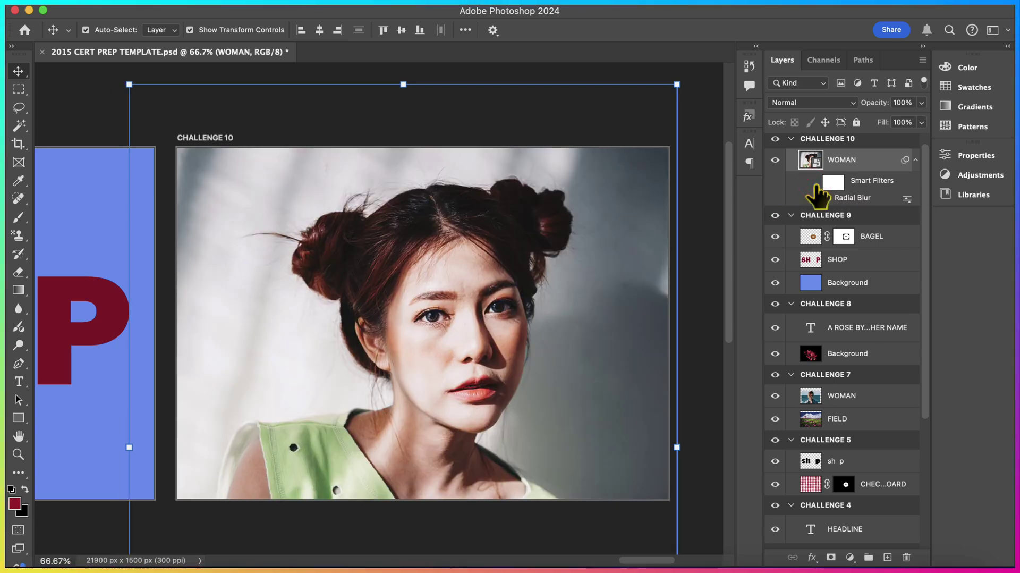
left_click(816, 182)
left_click(815, 182)
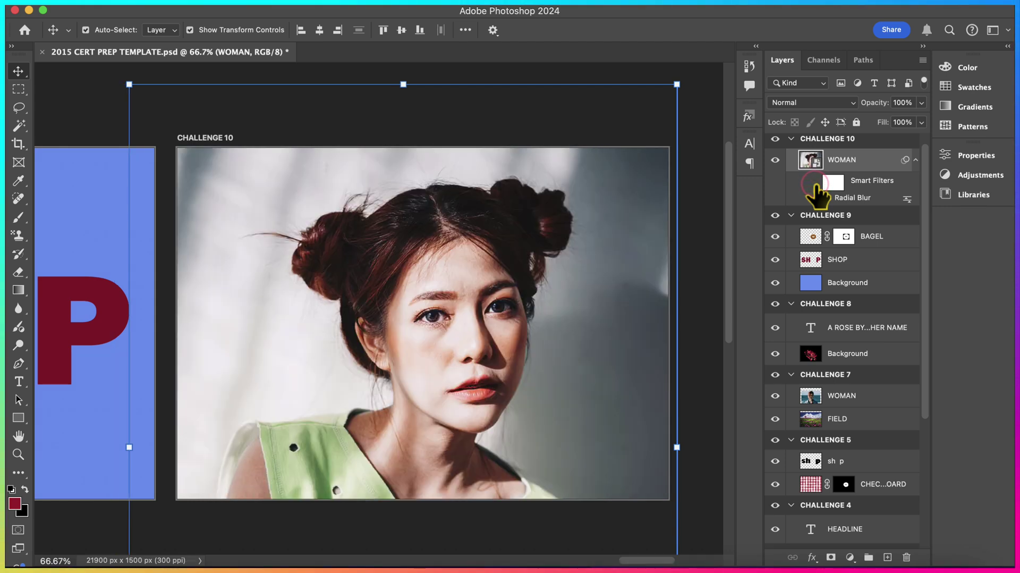
left_click(815, 182)
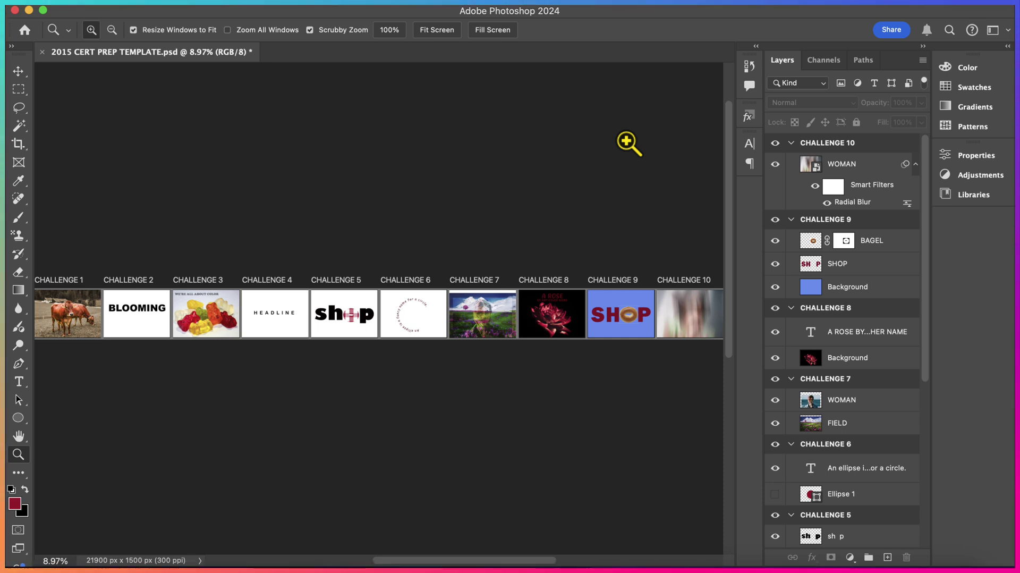
Start Export > Artboards to PDF and set the destination folder to the Desktop
left_click(141, 5)
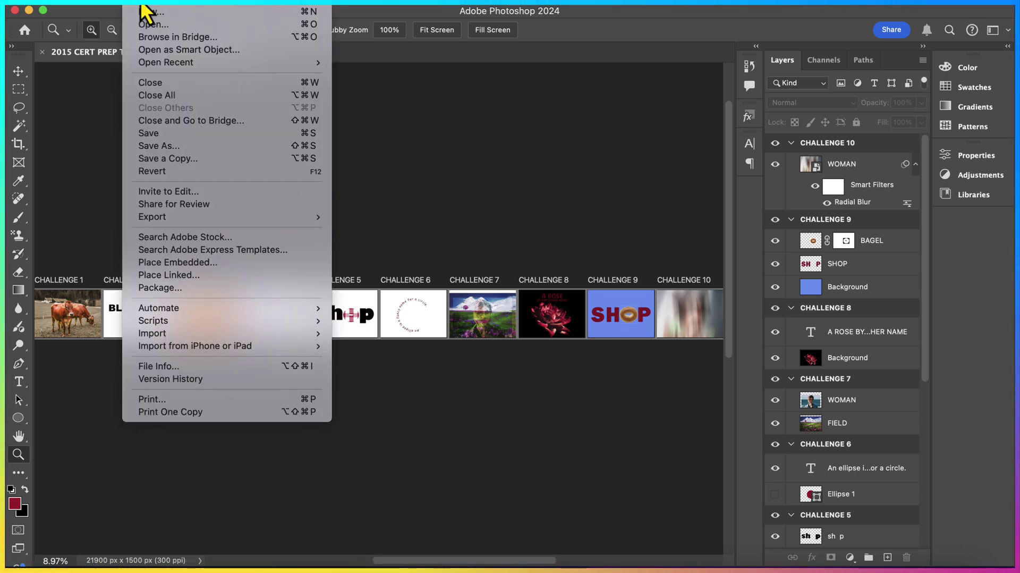
mouse_move(186, 215)
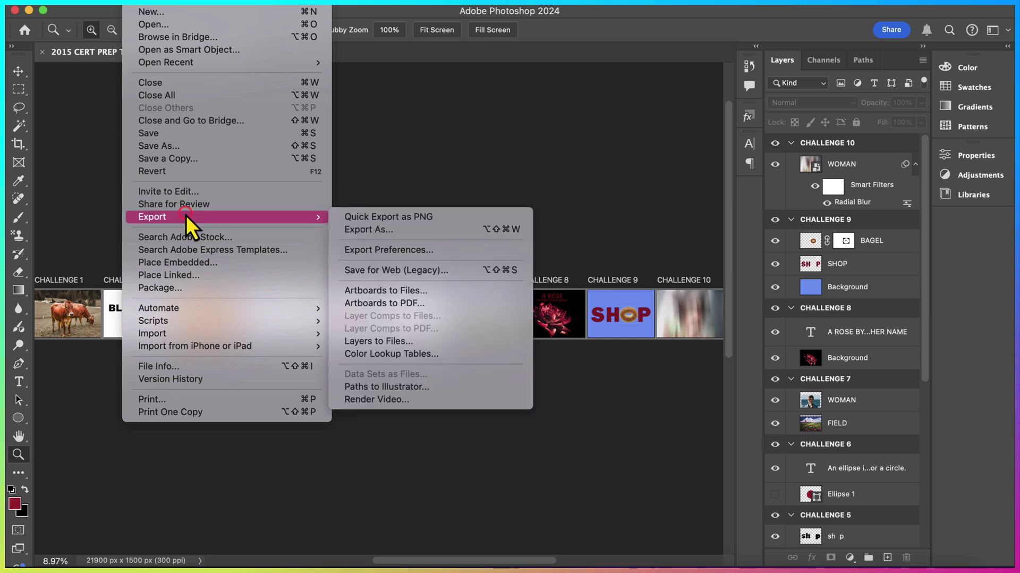
left_click(380, 304)
left_click(600, 165)
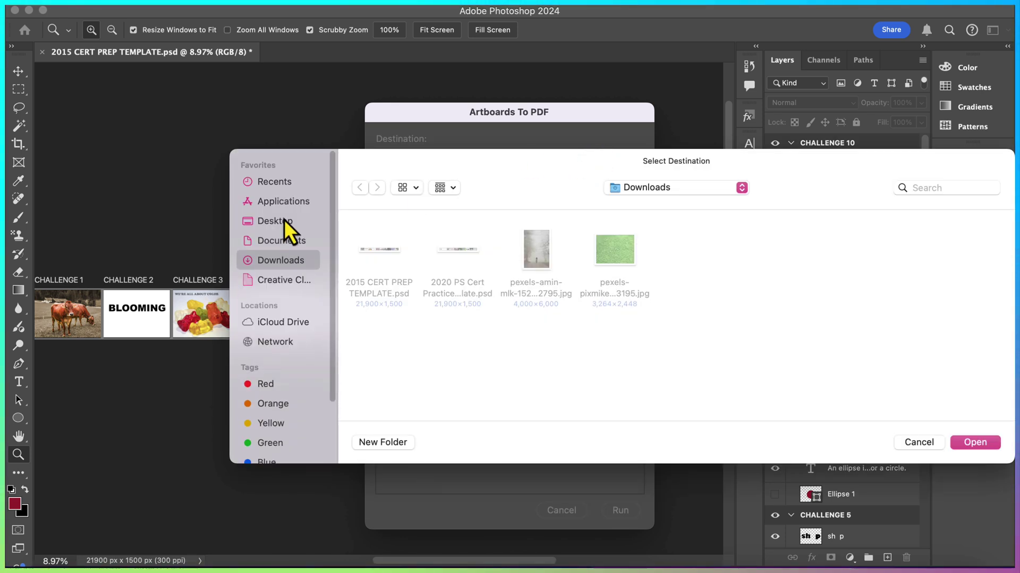
left_click(292, 222)
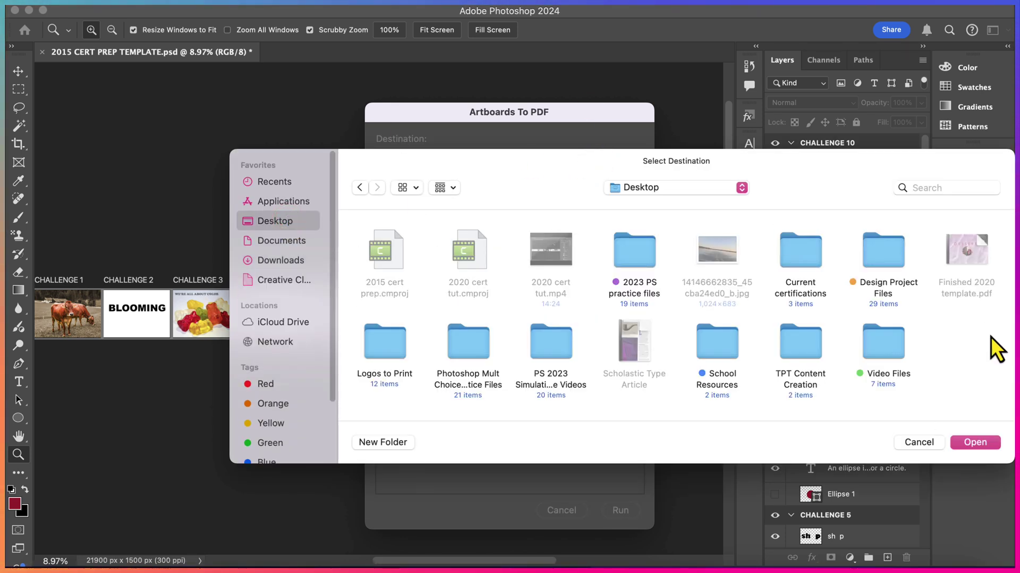
left_click(993, 442)
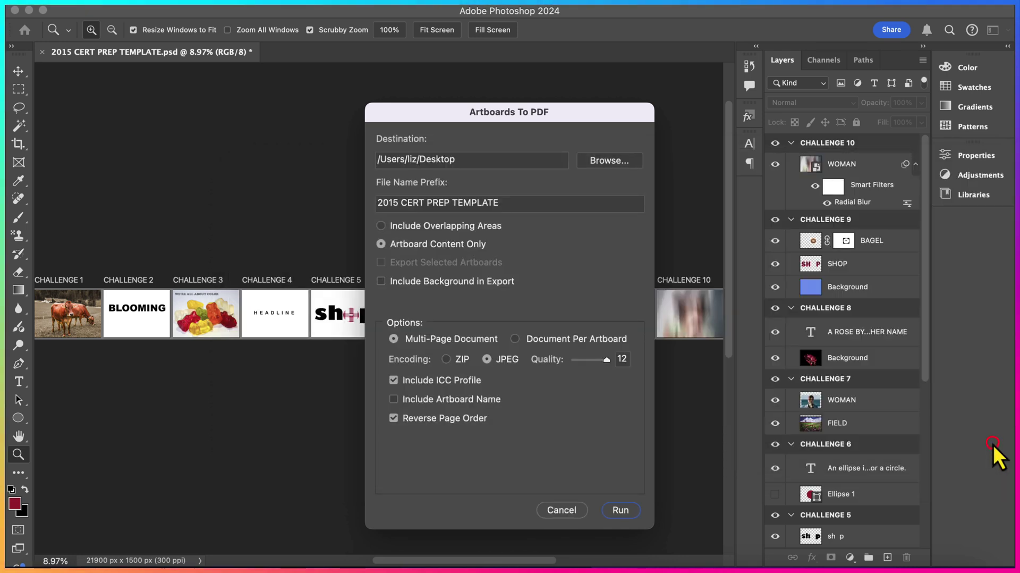
Prepend 'finished' to the 2015 CERT PREP TEMPLATE file name prefix and run the export
left_click(528, 201)
left_click(378, 203)
type("finished")
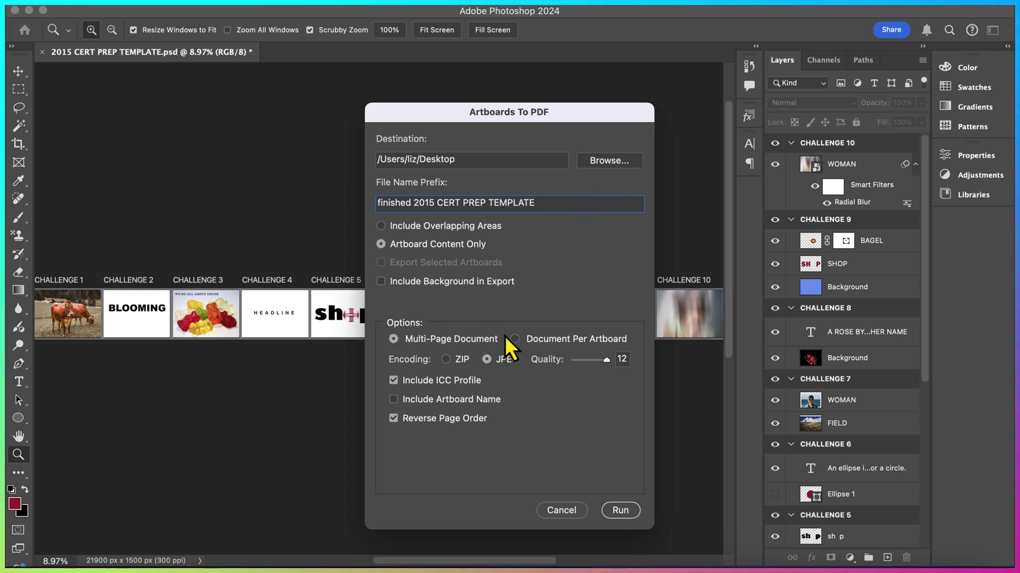
left_click(630, 515)
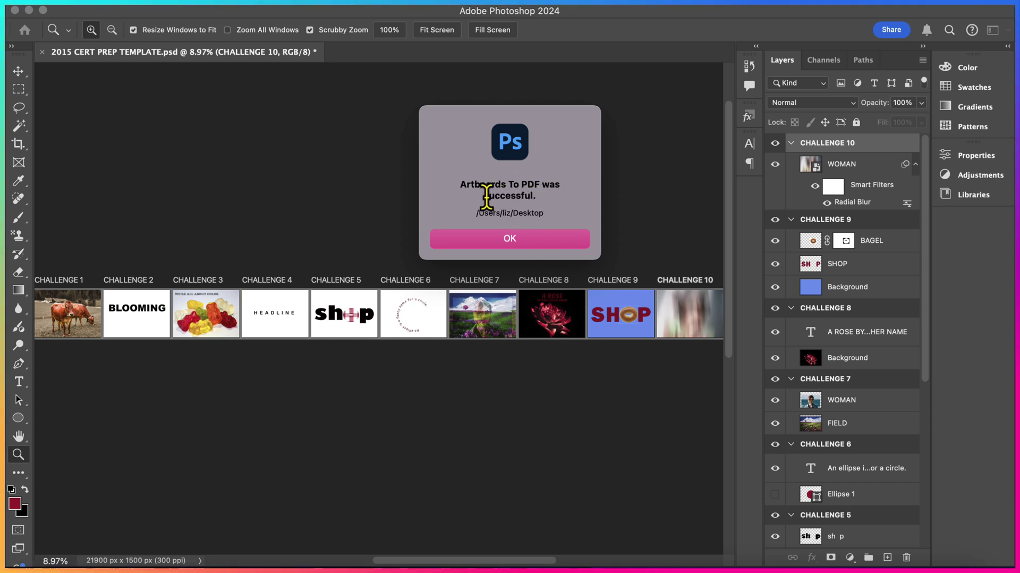
Close the 'Artboards To PDF was successful' alert to return to the ten Challenge artboards
left_click(553, 239)
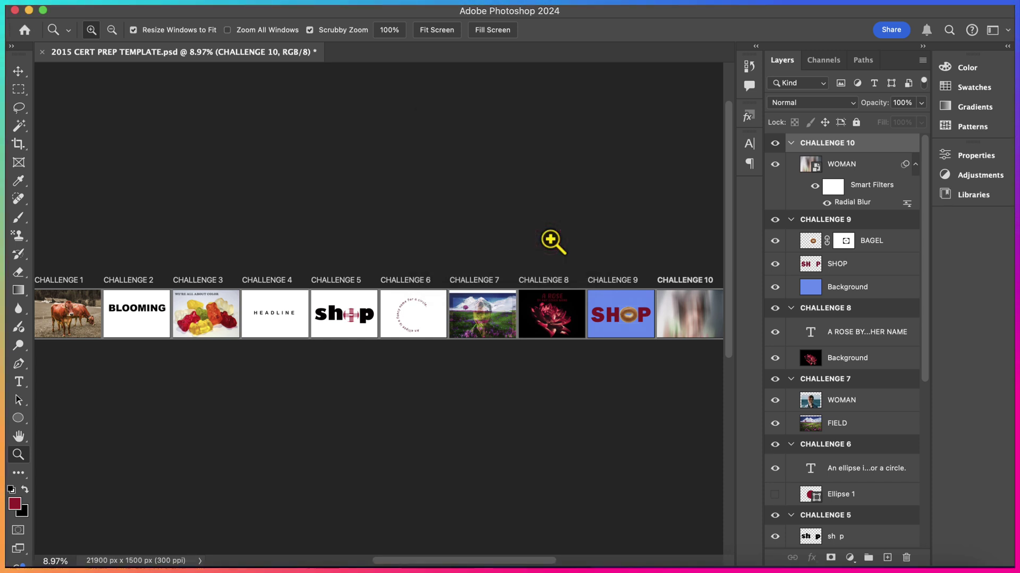